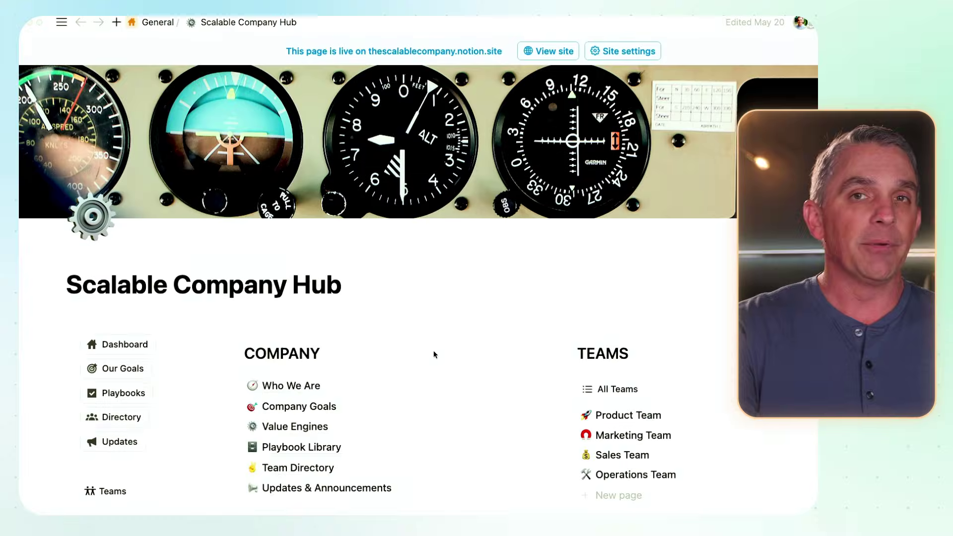
Scroll down the Scalable Company Hub to show its Company and Teams link lists
{"action": "scroll", "coordinate": [434, 354], "scroll_direction": "down", "scroll_amount": 3}
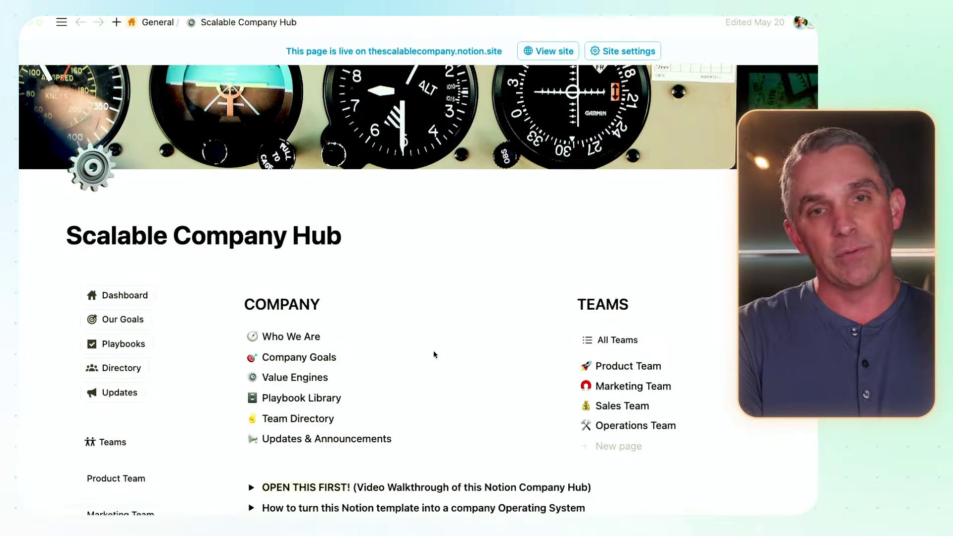
{"action": "scroll", "coordinate": [434, 354], "scroll_direction": "down", "scroll_amount": 2}
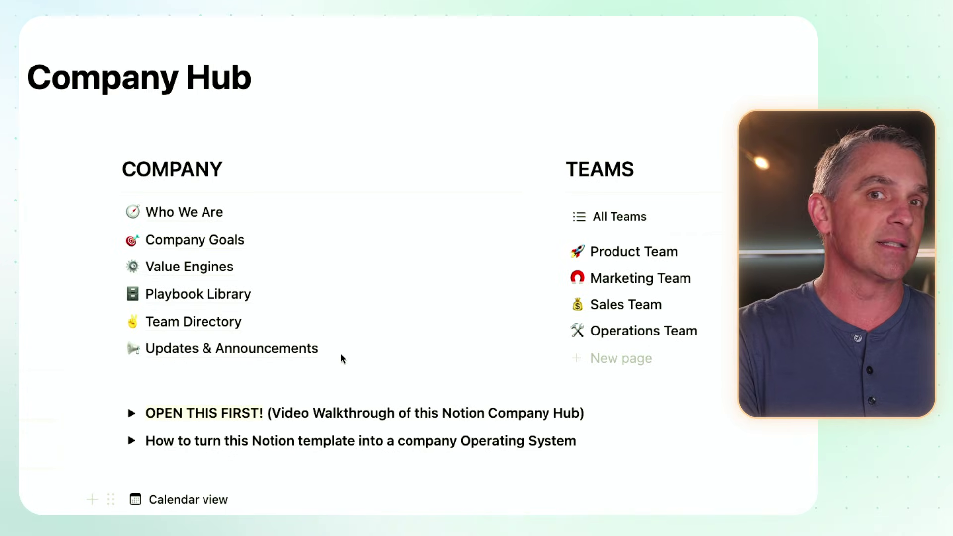
{"action": "scroll", "coordinate": [219, 240], "scroll_direction": "up", "scroll_amount": 1}
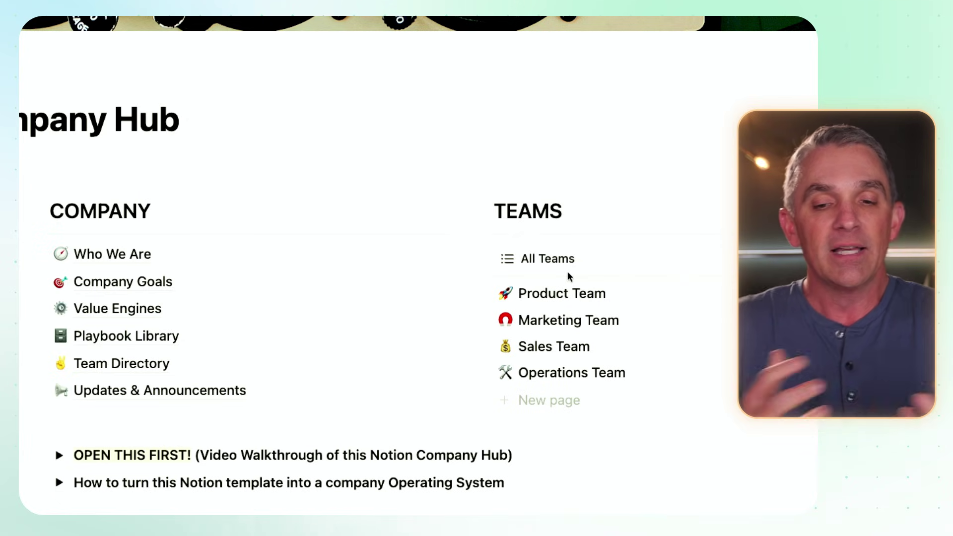
{"action": "scroll", "coordinate": [567, 271], "scroll_direction": "down", "scroll_amount": 1}
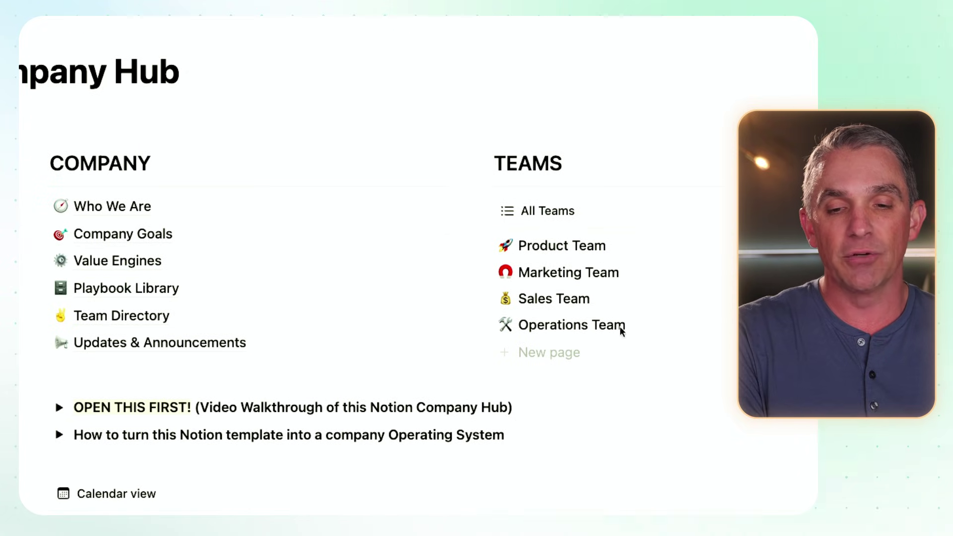
{"action": "scroll", "coordinate": [545, 287], "scroll_direction": "down", "scroll_amount": 1}
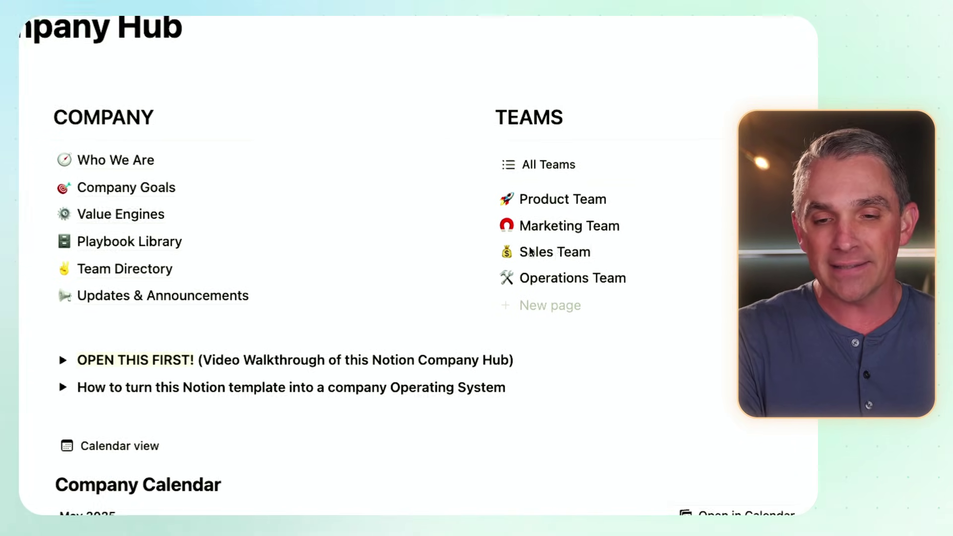
{"action": "scroll", "coordinate": [297, 278], "scroll_direction": "up", "scroll_amount": 1}
{"action": "mouse_move", "coordinate": [407, 291]}
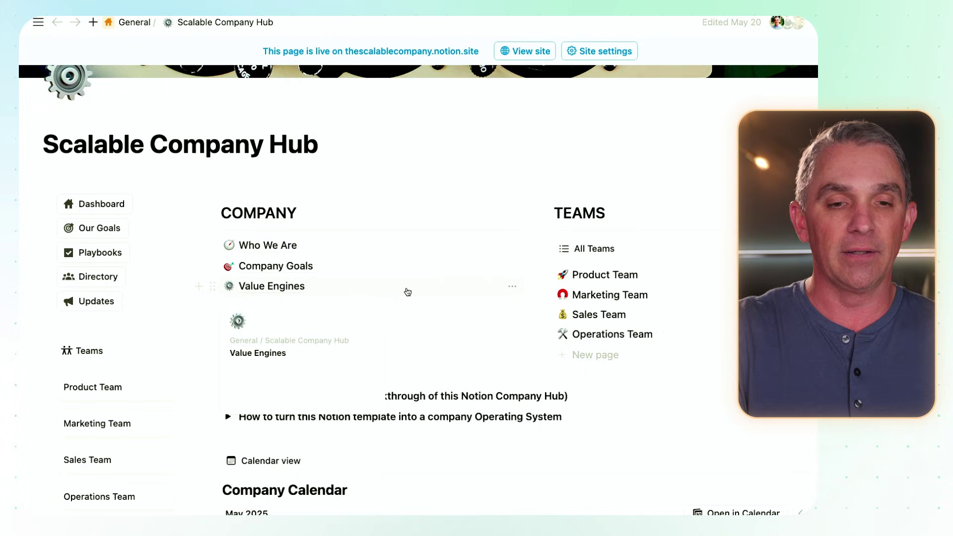
{"action": "scroll", "coordinate": [407, 291], "scroll_direction": "down", "scroll_amount": 2}
{"action": "scroll", "coordinate": [413, 354], "scroll_direction": "down", "scroll_amount": 4}
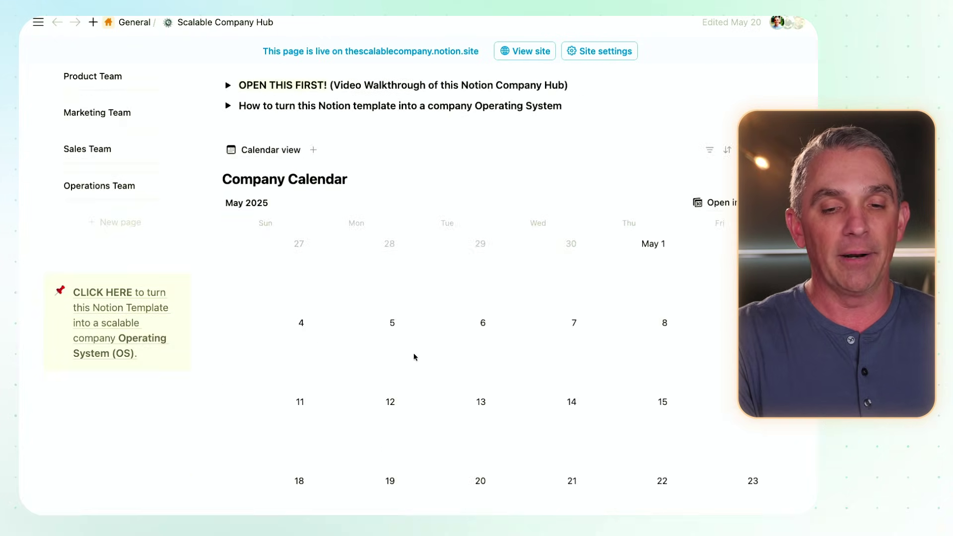
{"action": "scroll", "coordinate": [452, 319], "scroll_direction": "down", "scroll_amount": 3}
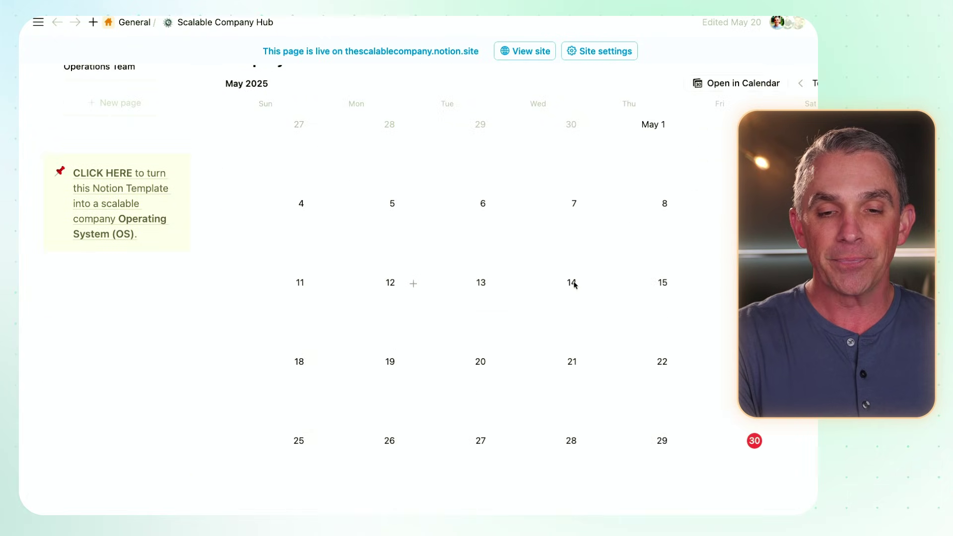
{"action": "scroll", "coordinate": [602, 285], "scroll_direction": "up", "scroll_amount": 4}
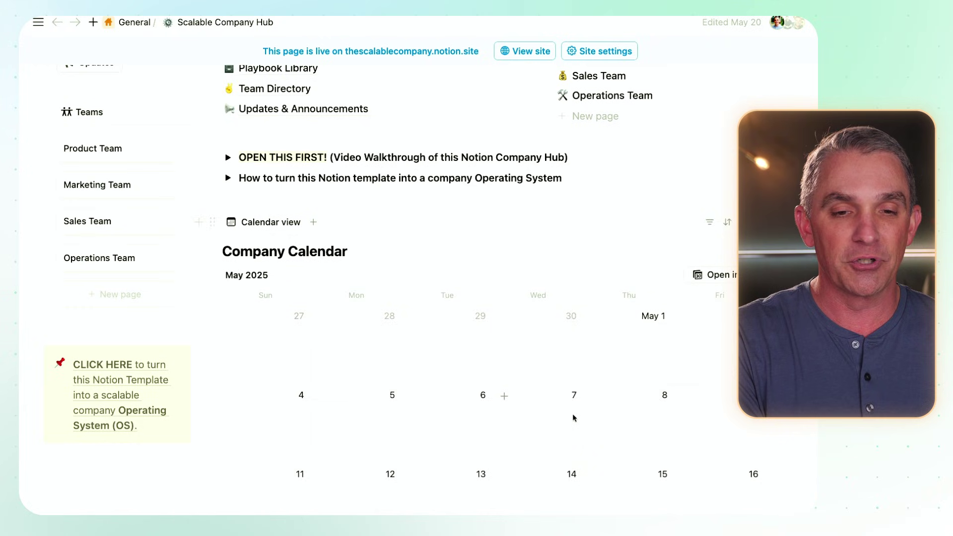
{"action": "scroll", "coordinate": [571, 415], "scroll_direction": "up", "scroll_amount": 2}
{"action": "scroll", "coordinate": [573, 415], "scroll_direction": "down", "scroll_amount": 2}
{"action": "scroll", "coordinate": [412, 263], "scroll_direction": "down", "scroll_amount": 3}
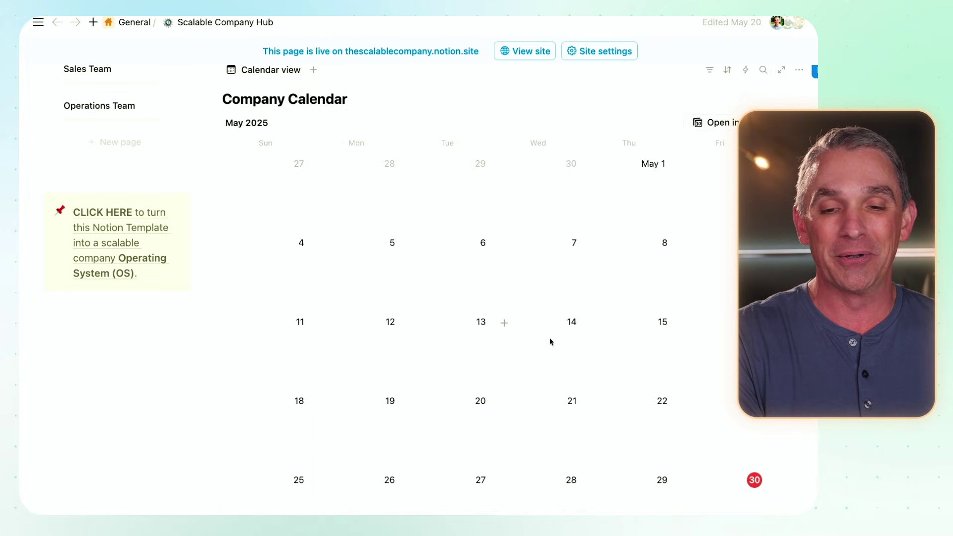
{"action": "scroll", "coordinate": [549, 342], "scroll_direction": "down", "scroll_amount": 2}
{"action": "scroll", "coordinate": [550, 341], "scroll_direction": "up", "scroll_amount": 5}
{"action": "scroll", "coordinate": [549, 341], "scroll_direction": "up", "scroll_amount": 1}
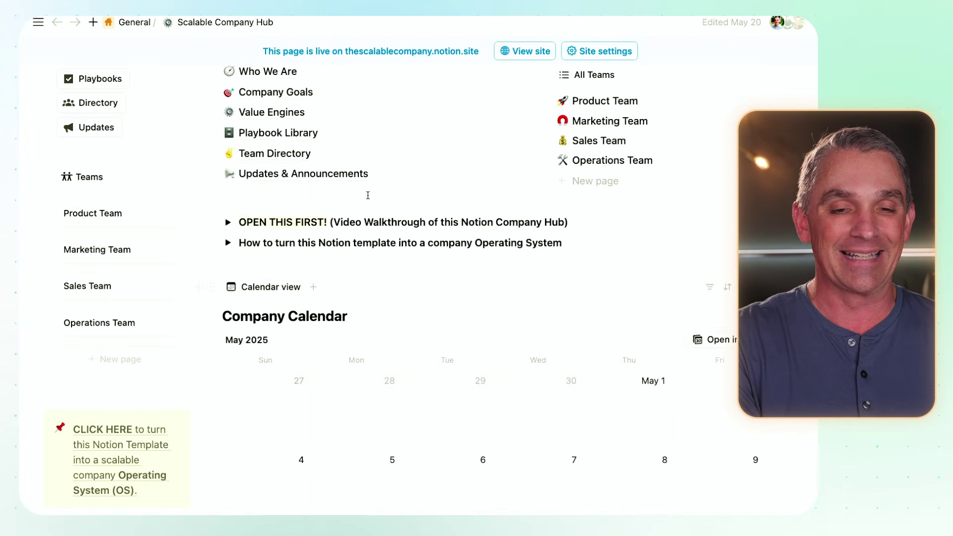
{"action": "scroll", "coordinate": [367, 195], "scroll_direction": "up", "scroll_amount": 4}
{"action": "scroll", "coordinate": [308, 290], "scroll_direction": "down", "scroll_amount": 1}
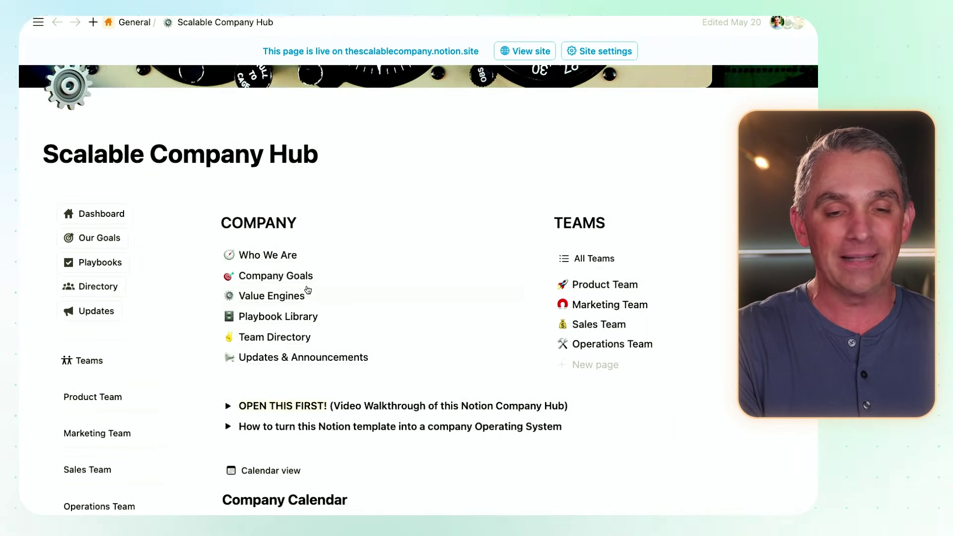
Open Who We Are and scroll through What We Do, mission and purpose
{"action": "left_click", "coordinate": [281, 258]}
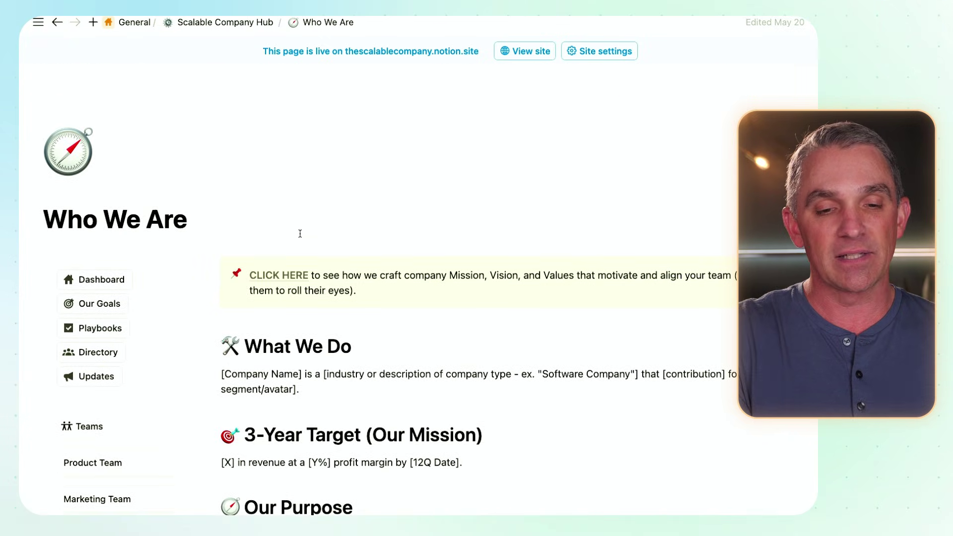
{"action": "scroll", "coordinate": [461, 354], "scroll_direction": "down", "scroll_amount": 1}
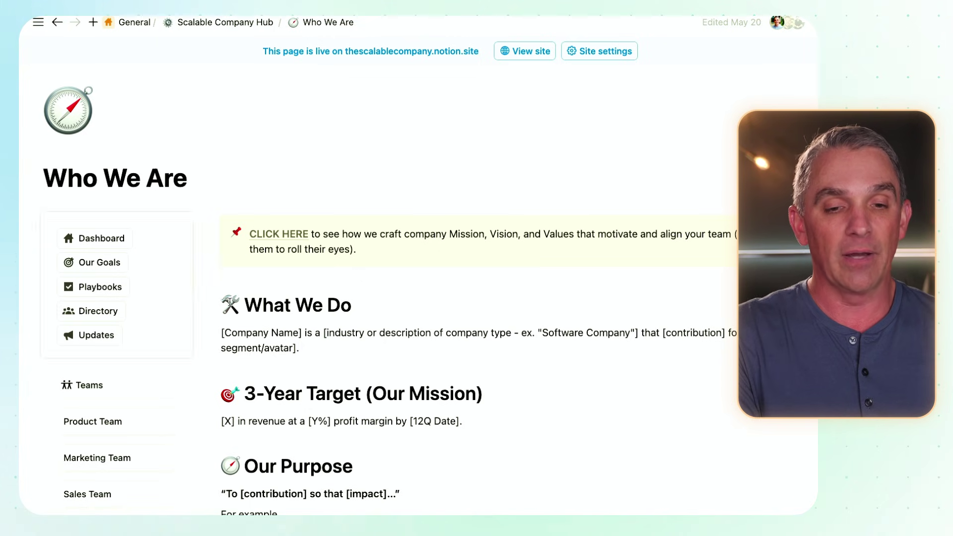
{"action": "scroll", "coordinate": [396, 336], "scroll_direction": "down", "scroll_amount": 5}
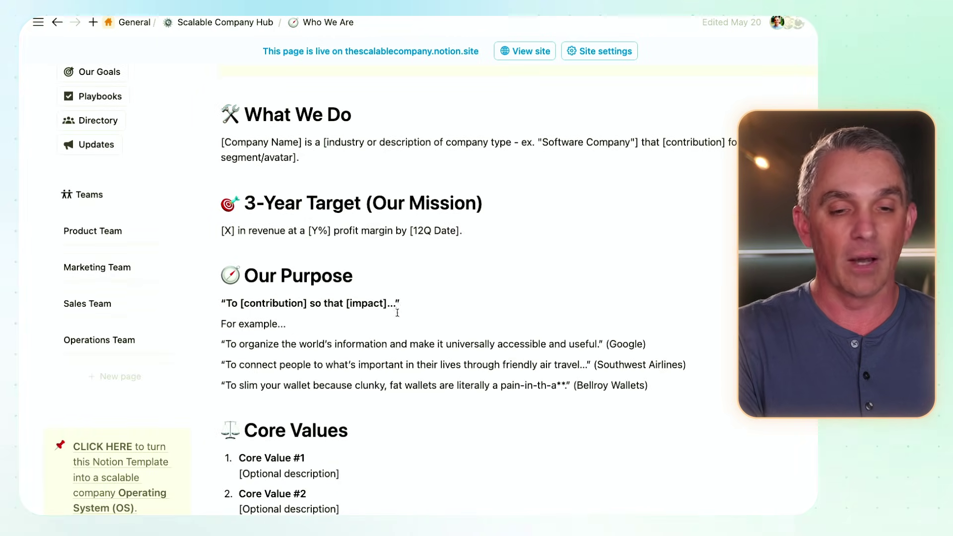
{"action": "scroll", "coordinate": [409, 355], "scroll_direction": "down", "scroll_amount": 4}
{"action": "scroll", "coordinate": [347, 377], "scroll_direction": "down", "scroll_amount": 6}
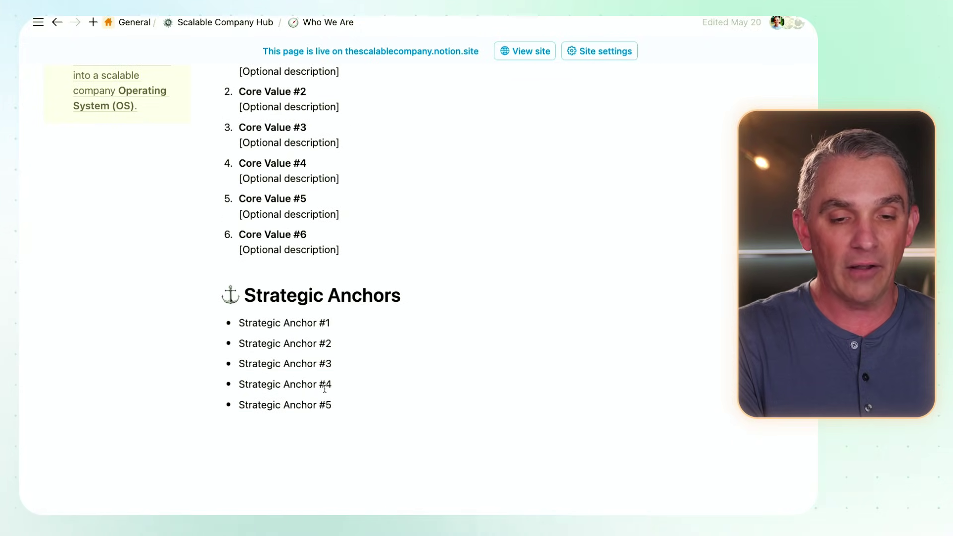
{"action": "scroll", "coordinate": [355, 293], "scroll_direction": "up", "scroll_amount": 15}
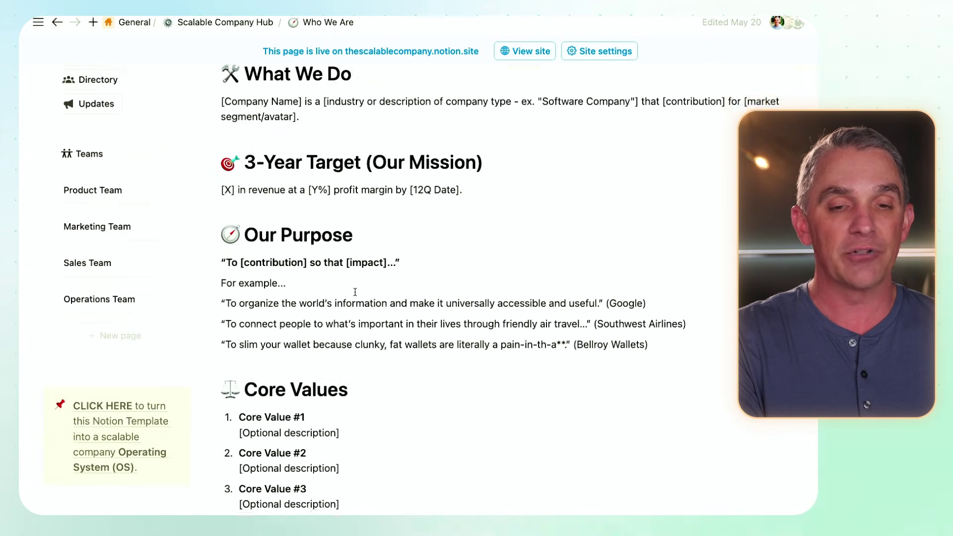
{"action": "scroll", "coordinate": [331, 328], "scroll_direction": "up", "scroll_amount": 2}
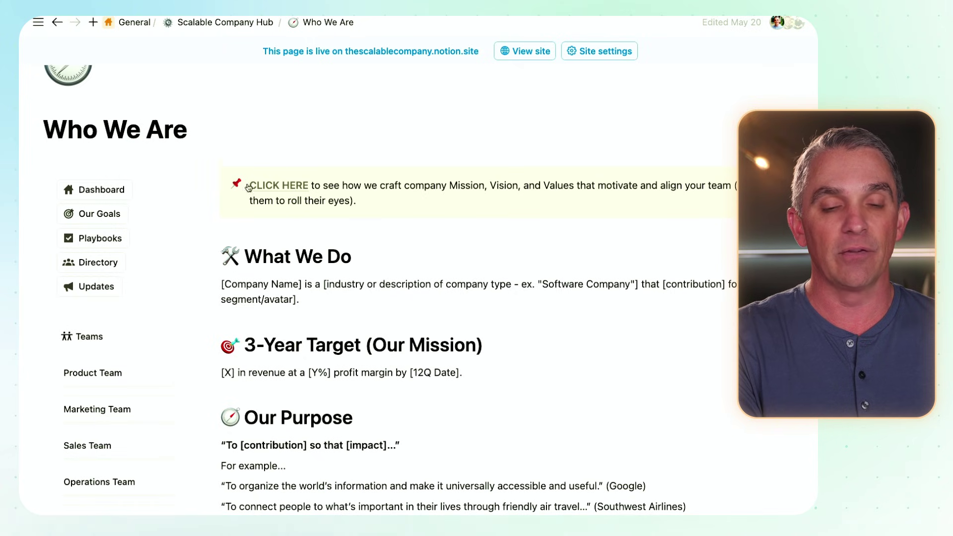
Review the core values and strategic anchors, then return to the Scalable Company Hub
{"action": "scroll", "coordinate": [373, 344], "scroll_direction": "down", "scroll_amount": 6}
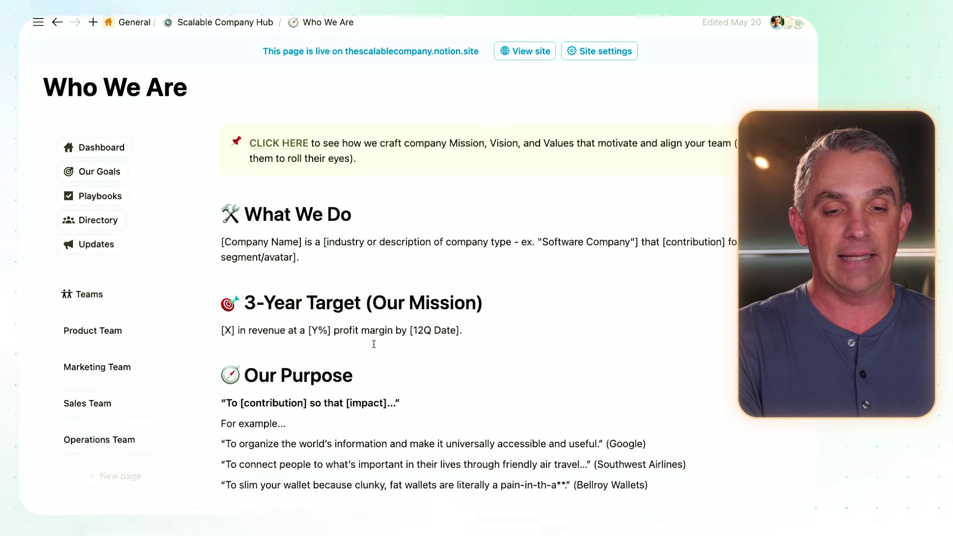
{"action": "scroll", "coordinate": [374, 343], "scroll_direction": "down", "scroll_amount": 6}
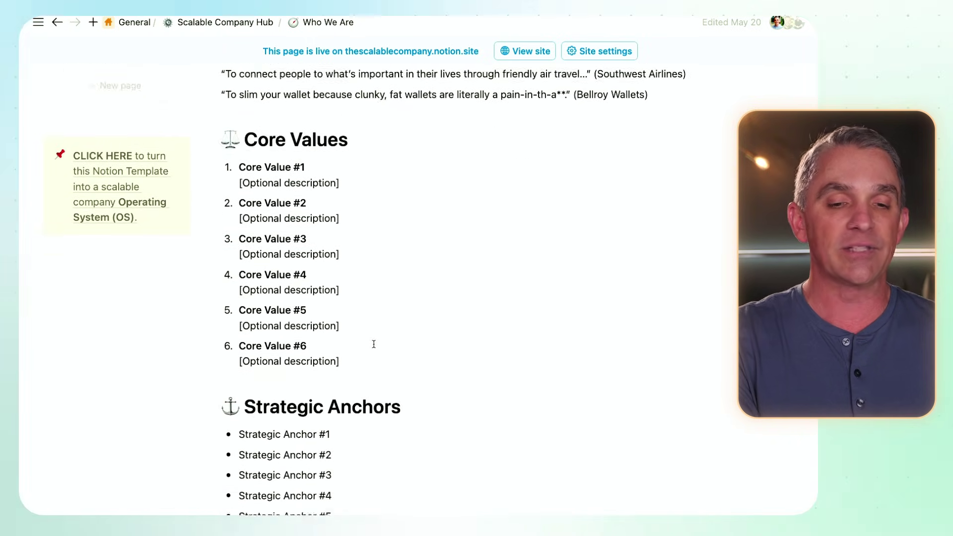
{"action": "scroll", "coordinate": [374, 344], "scroll_direction": "up", "scroll_amount": 15}
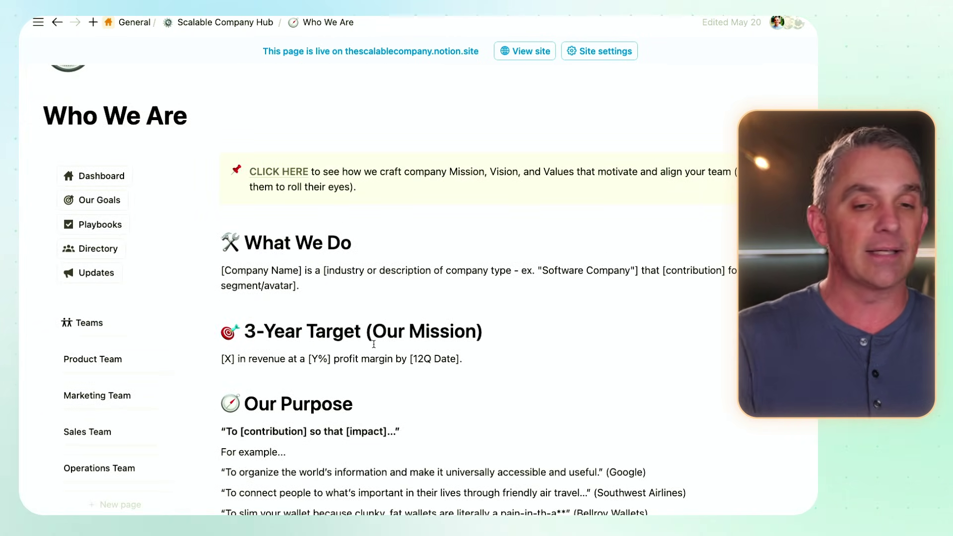
{"action": "scroll", "coordinate": [374, 344], "scroll_direction": "up", "scroll_amount": 1}
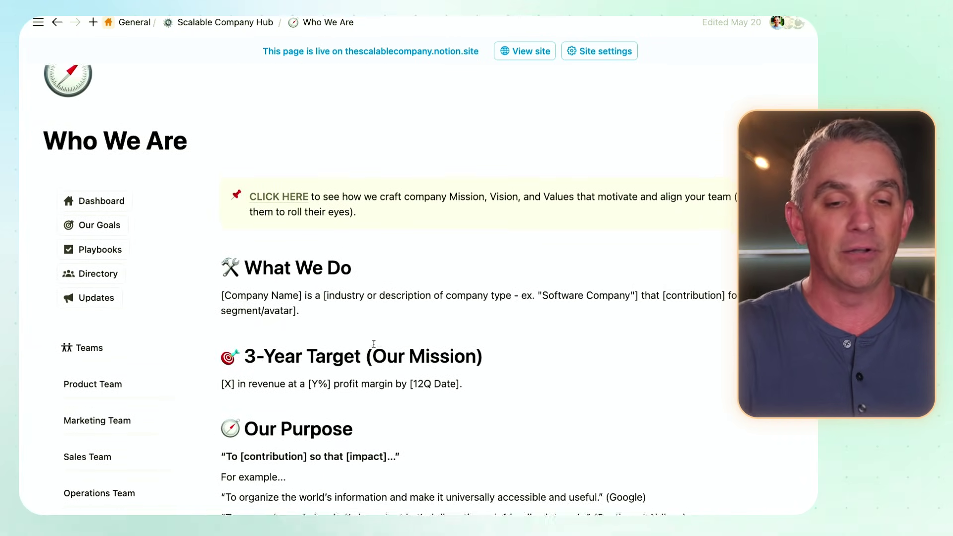
{"action": "scroll", "coordinate": [374, 343], "scroll_direction": "down", "scroll_amount": 3}
{"action": "scroll", "coordinate": [373, 344], "scroll_direction": "down", "scroll_amount": 1}
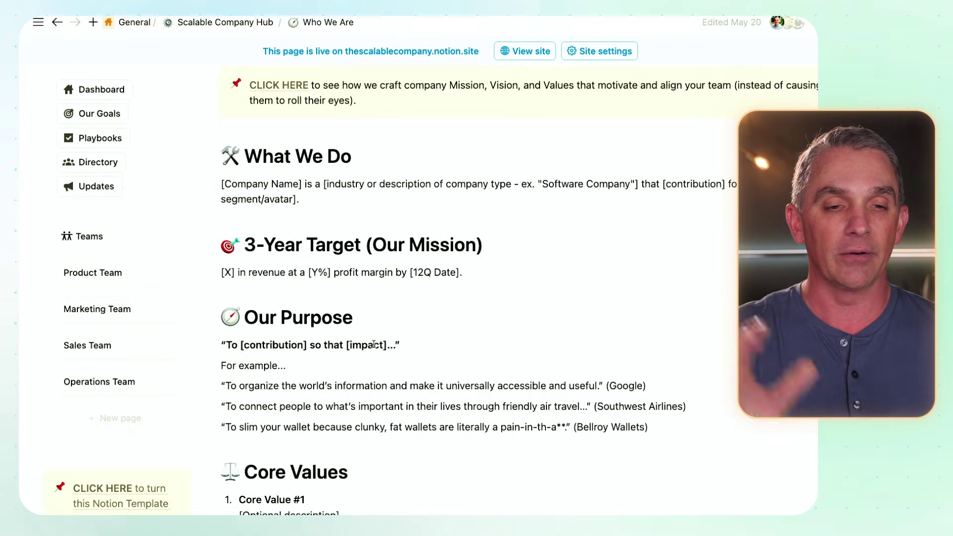
{"action": "scroll", "coordinate": [373, 344], "scroll_direction": "up", "scroll_amount": 3}
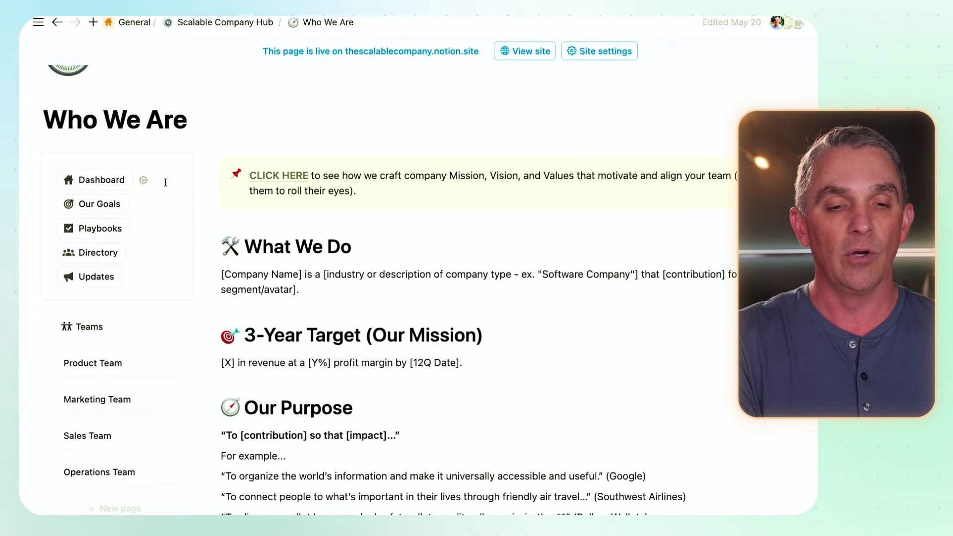
{"action": "left_click", "coordinate": [111, 184]}
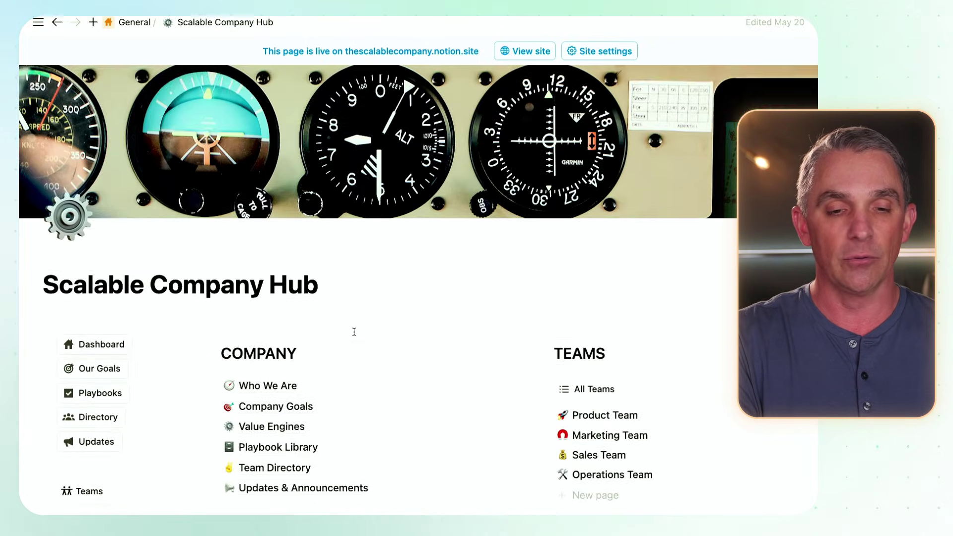
Open Company Goals and scroll through its scorecards, Quarterly Sprint Plans and Key Initiatives table
{"action": "left_click", "coordinate": [289, 274]}
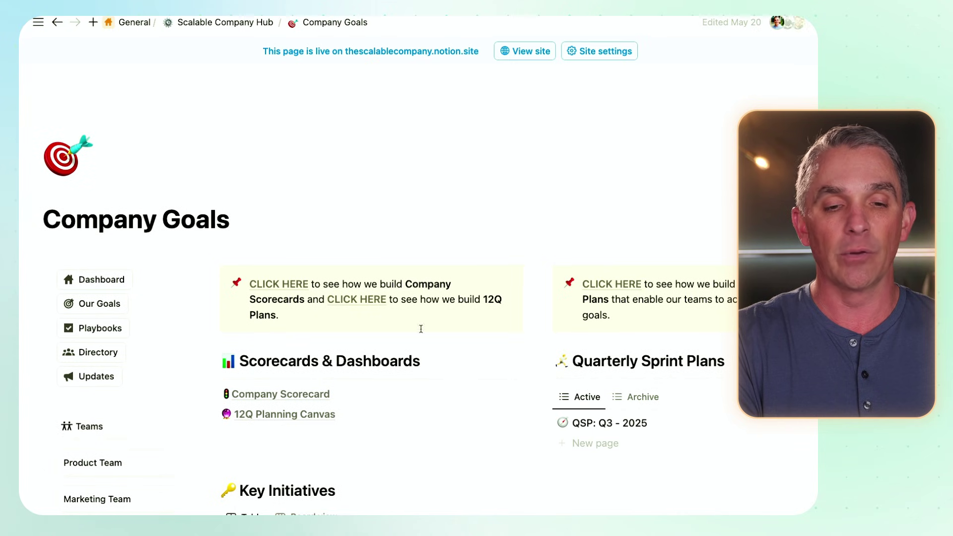
{"action": "scroll", "coordinate": [432, 354], "scroll_direction": "down", "scroll_amount": 3}
{"action": "scroll", "coordinate": [433, 354], "scroll_direction": "down", "scroll_amount": 1}
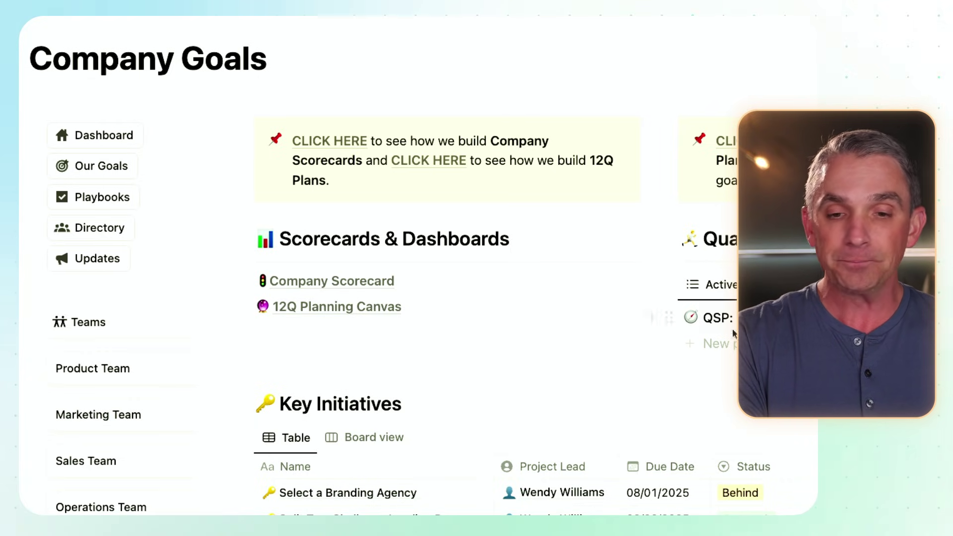
{"action": "scroll", "coordinate": [528, 355], "scroll_direction": "up", "scroll_amount": 1}
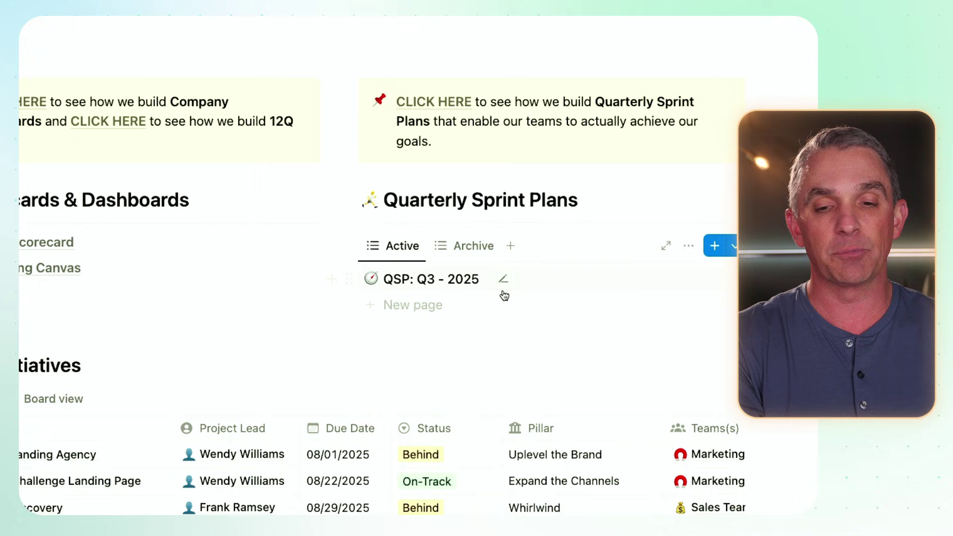
{"action": "scroll", "coordinate": [501, 296], "scroll_direction": "down", "scroll_amount": 1}
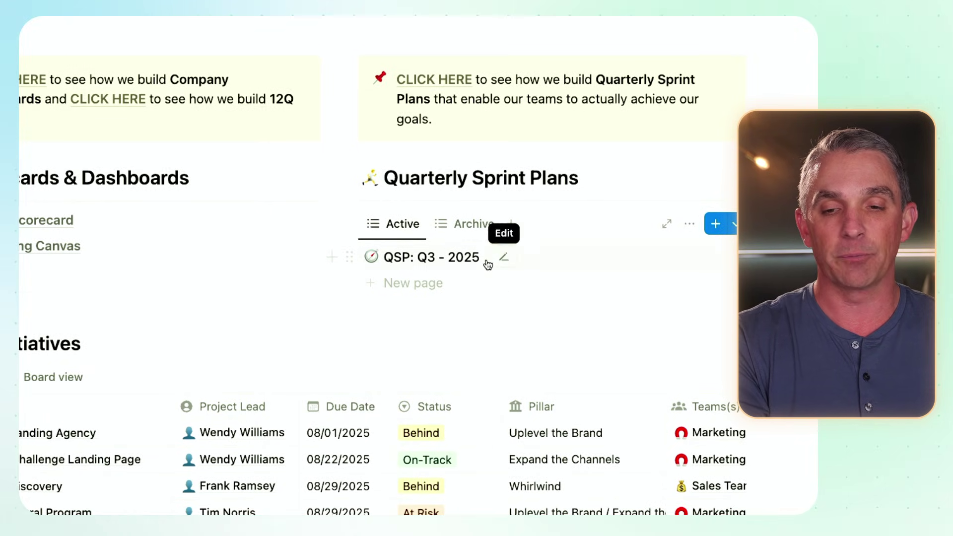
Open the QSP: Q3 - 2025 sprint plan and review its revenue goals and theme
{"action": "left_click", "coordinate": [471, 258]}
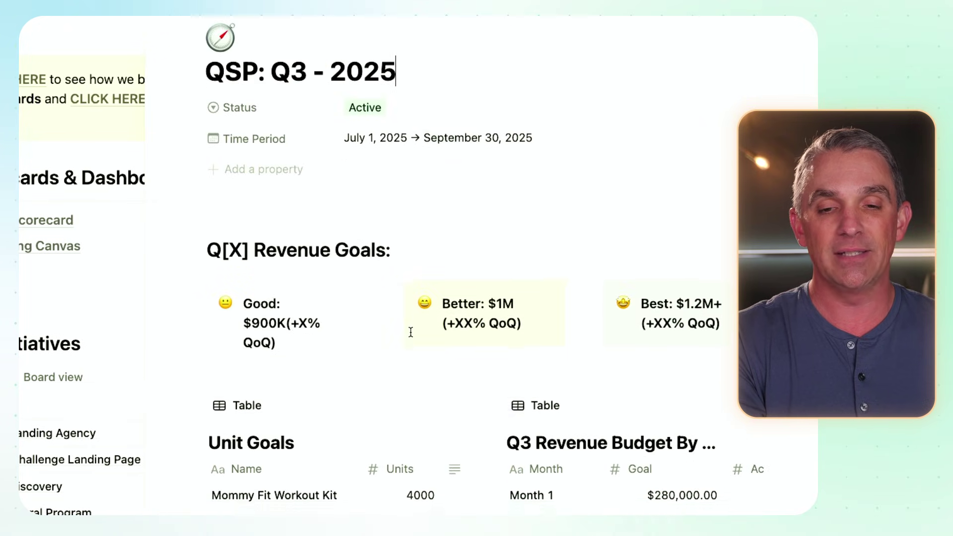
{"action": "scroll", "coordinate": [411, 331], "scroll_direction": "down", "scroll_amount": 2}
{"action": "scroll", "coordinate": [411, 331], "scroll_direction": "down", "scroll_amount": 3}
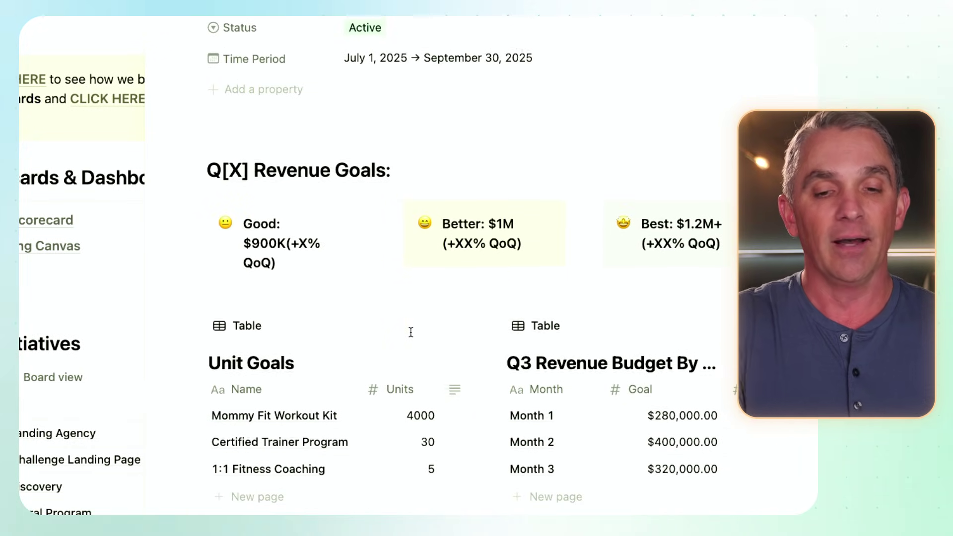
{"action": "scroll", "coordinate": [445, 190], "scroll_direction": "down", "scroll_amount": 1}
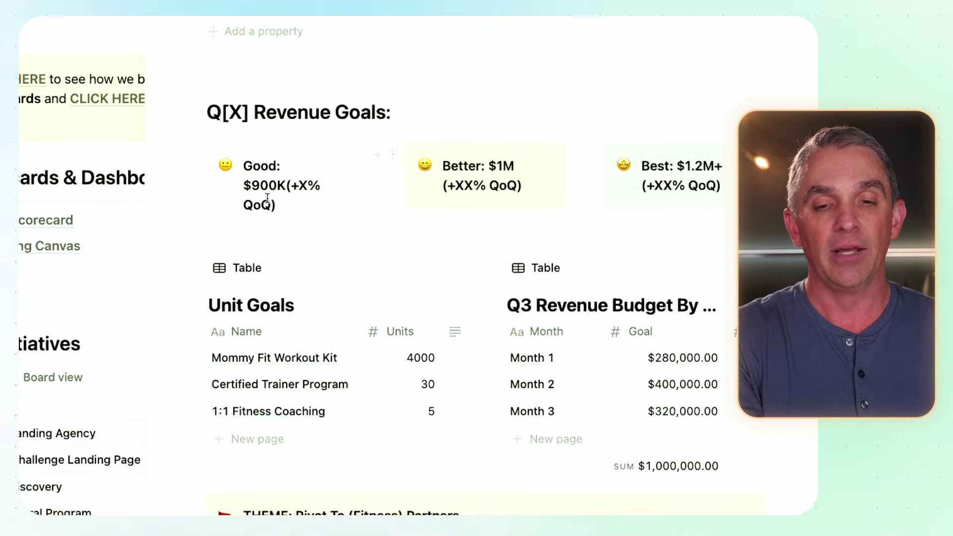
{"action": "scroll", "coordinate": [569, 226], "scroll_direction": "down", "scroll_amount": 3}
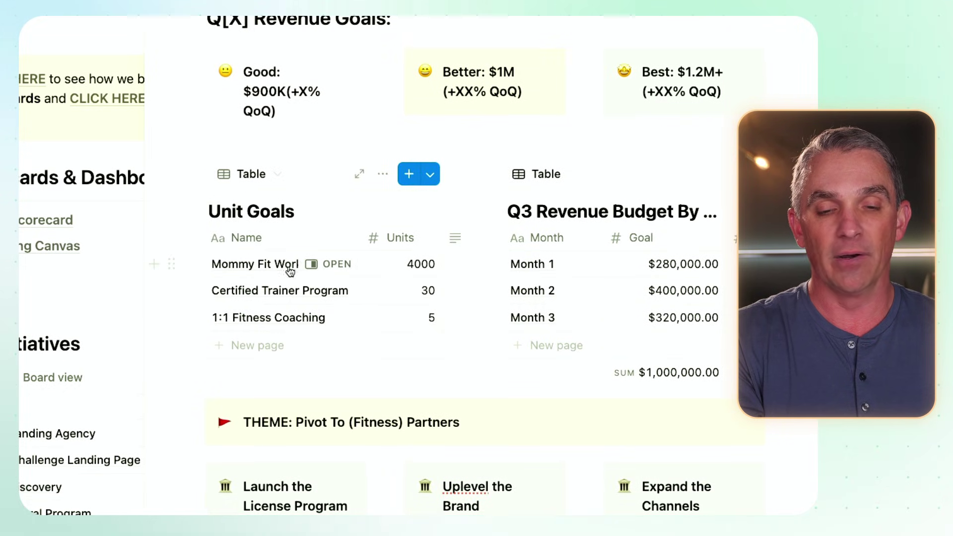
{"action": "scroll", "coordinate": [270, 324], "scroll_direction": "down", "scroll_amount": 2}
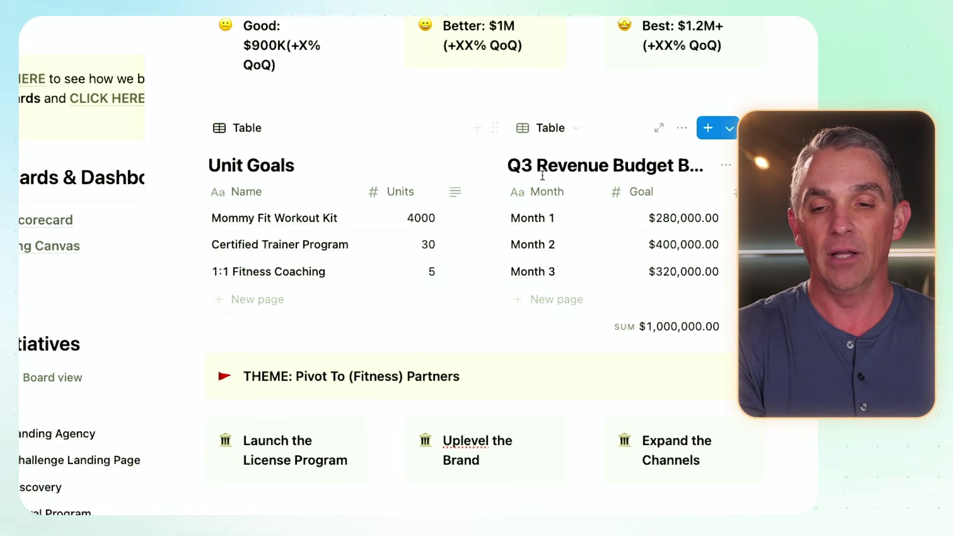
{"action": "scroll", "coordinate": [521, 223], "scroll_direction": "down", "scroll_amount": 5}
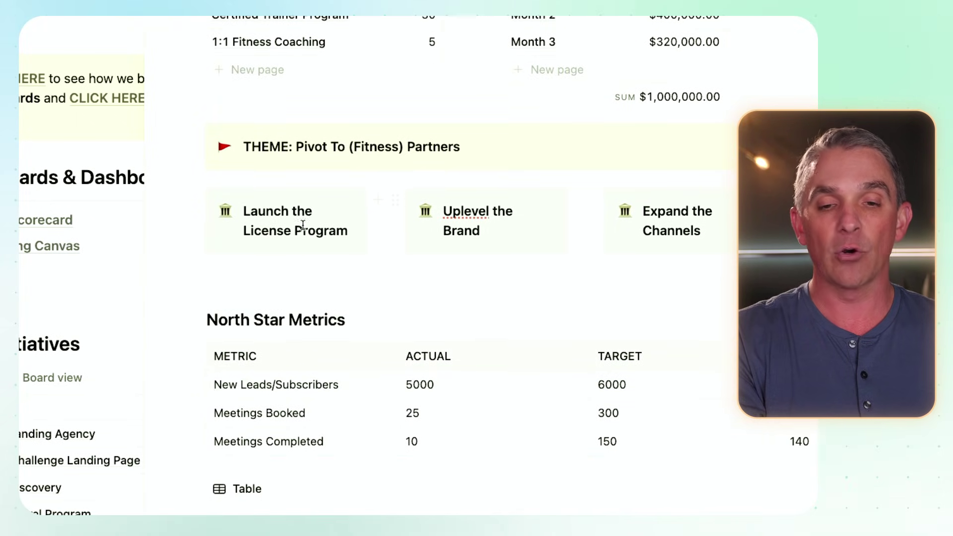
Scroll to the North Star Metrics, such as Meetings Booked 25 of 300, and Key Initiatives
{"action": "scroll", "coordinate": [637, 246], "scroll_direction": "down", "scroll_amount": 1}
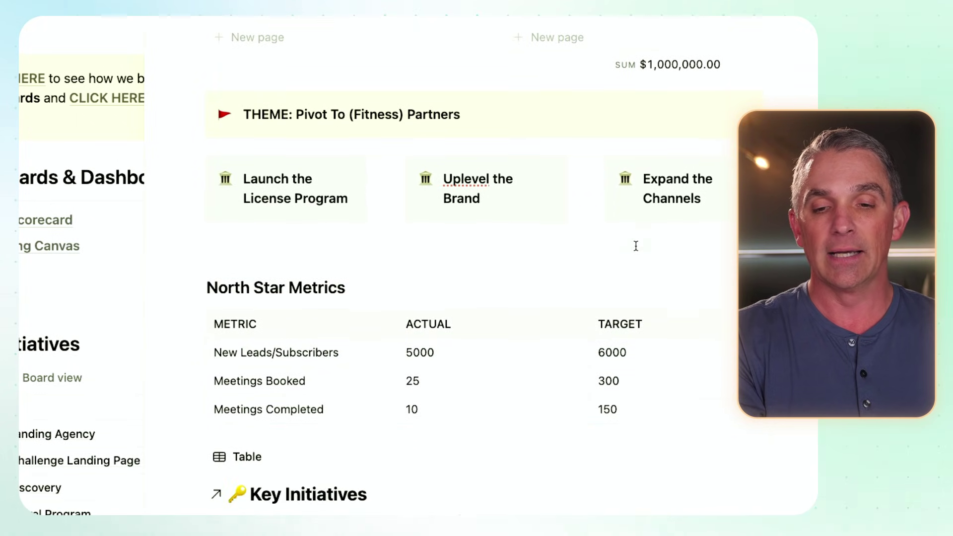
{"action": "scroll", "coordinate": [494, 190], "scroll_direction": "down", "scroll_amount": 6}
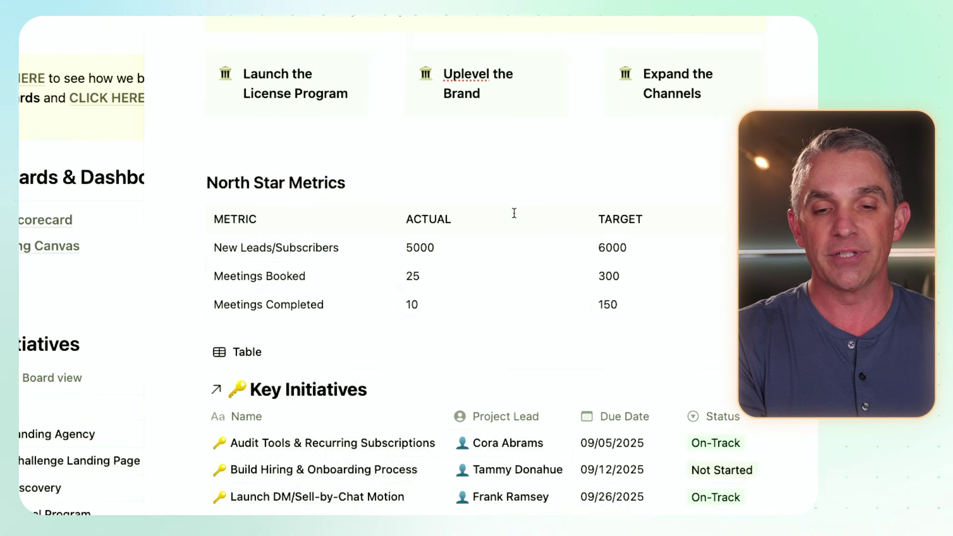
{"action": "scroll", "coordinate": [395, 224], "scroll_direction": "down", "scroll_amount": 5}
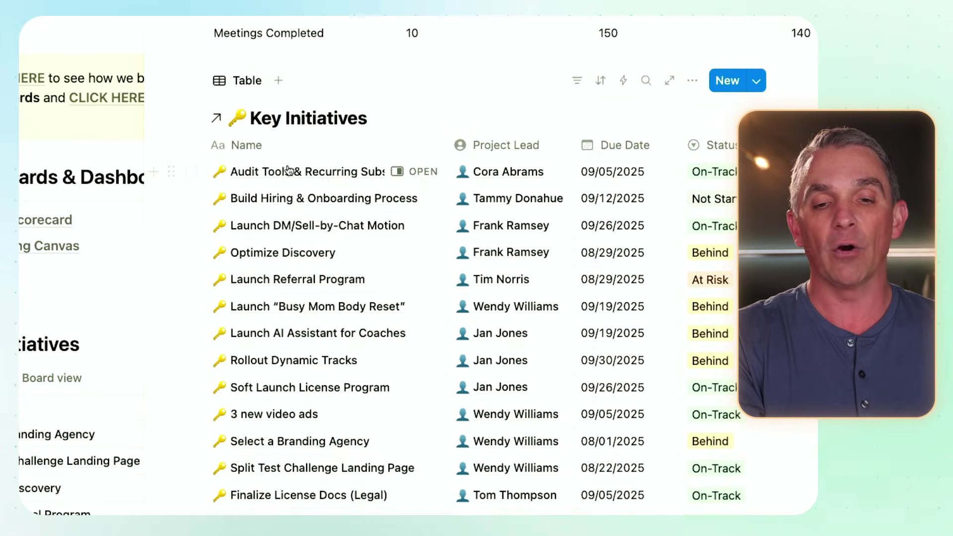
{"action": "scroll", "coordinate": [380, 280], "scroll_direction": "down", "scroll_amount": 2}
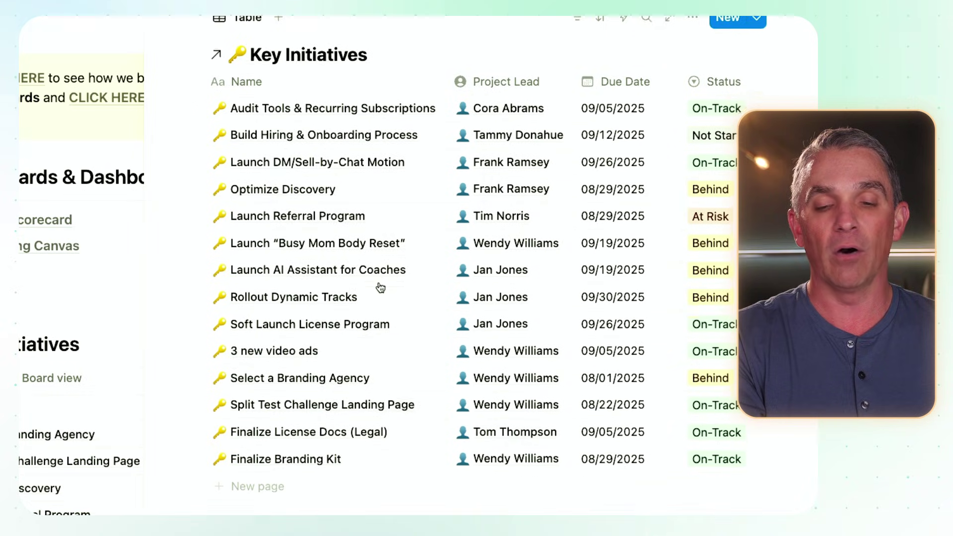
{"action": "scroll", "coordinate": [400, 251], "scroll_direction": "up", "scroll_amount": 3}
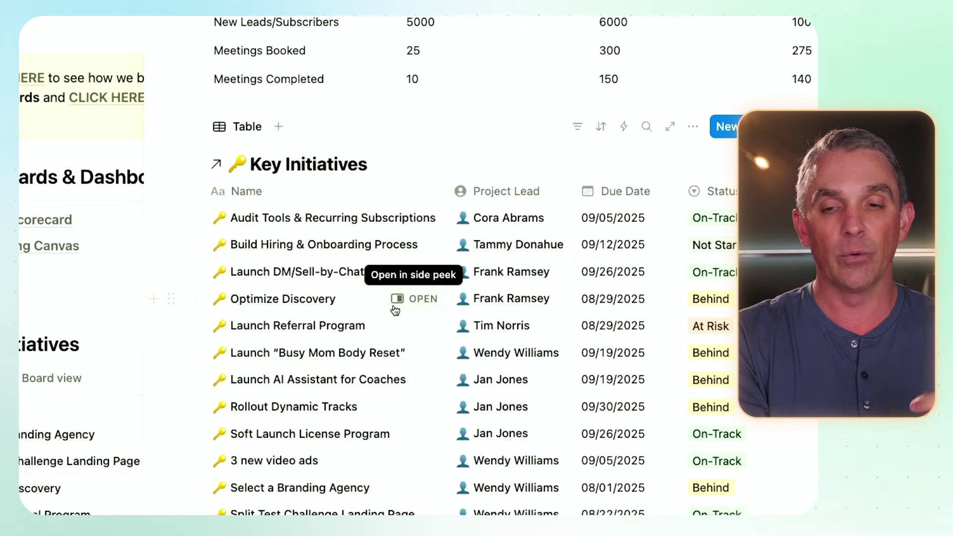
{"action": "scroll", "coordinate": [457, 323], "scroll_direction": "up", "scroll_amount": 4}
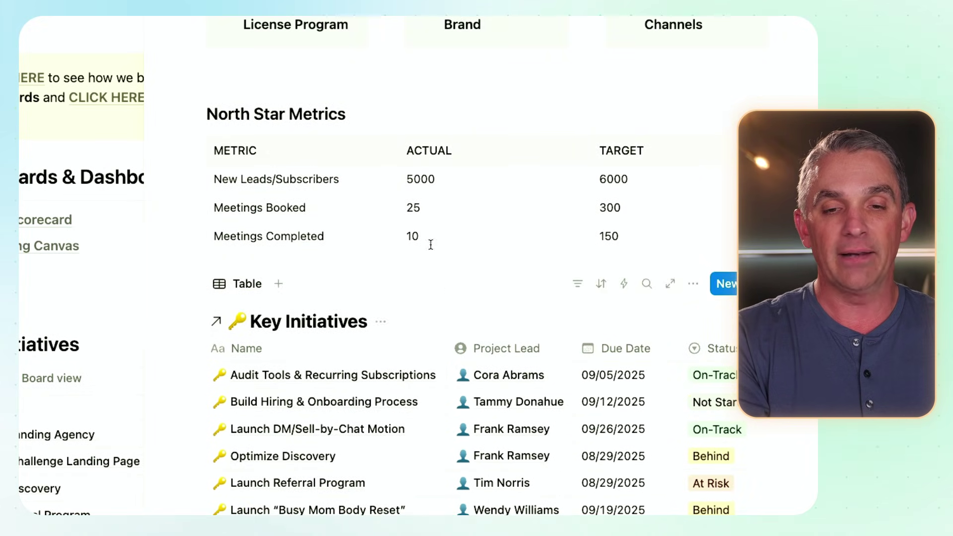
{"action": "scroll", "coordinate": [439, 242], "scroll_direction": "up", "scroll_amount": 6}
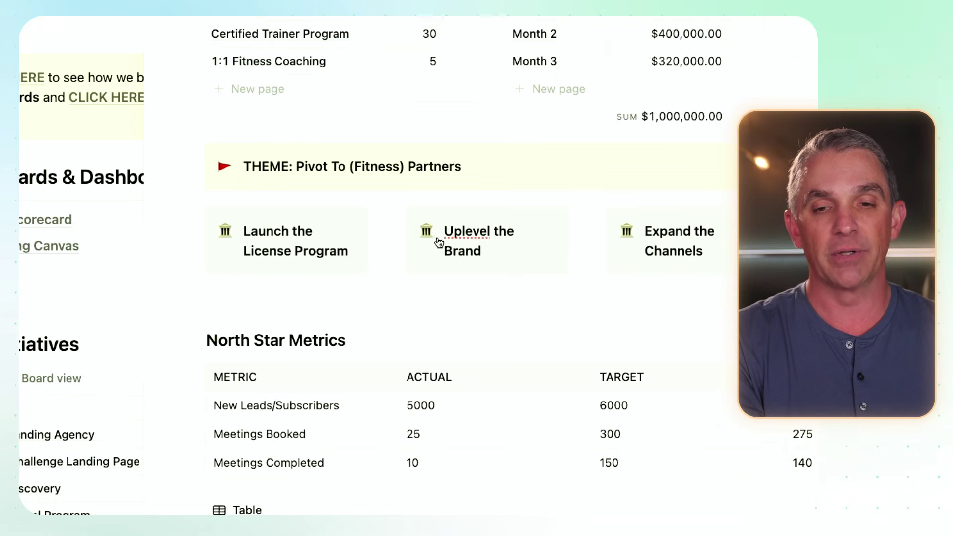
{"action": "scroll", "coordinate": [440, 236], "scroll_direction": "down", "scroll_amount": 12}
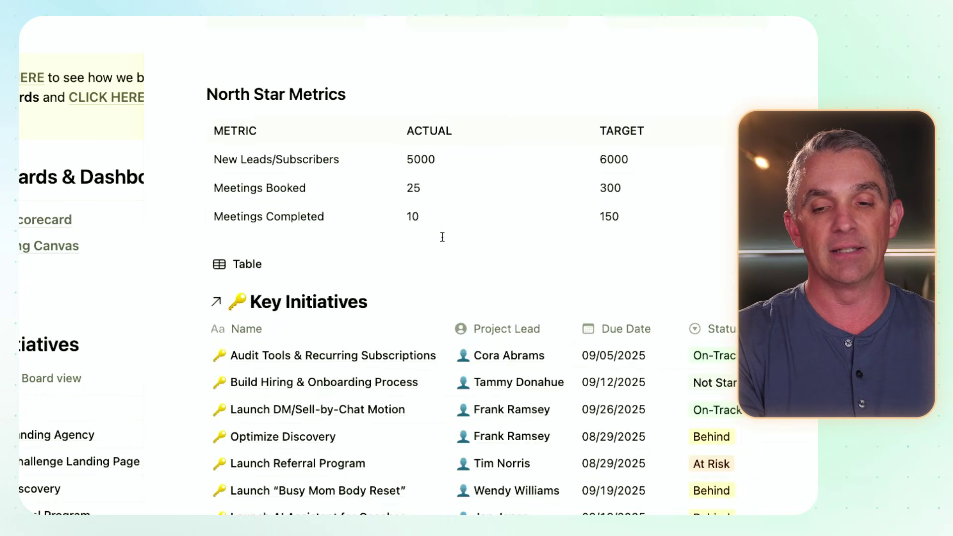
{"action": "scroll", "coordinate": [703, 86], "scroll_direction": "up", "scroll_amount": 2}
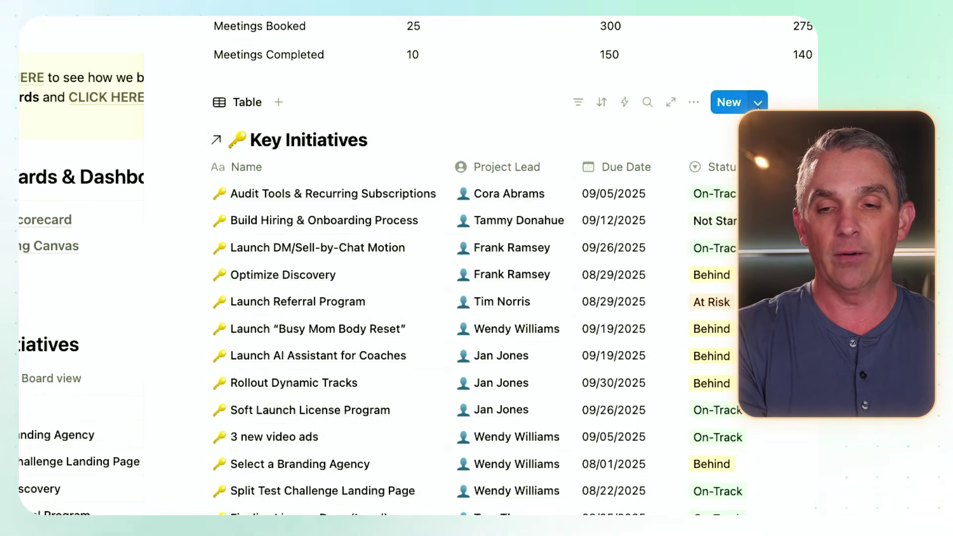
Open the Key Initiative Template from the Key Initiatives templates list for editing
{"action": "left_click", "coordinate": [757, 103]}
{"action": "left_click", "coordinate": [729, 160]}
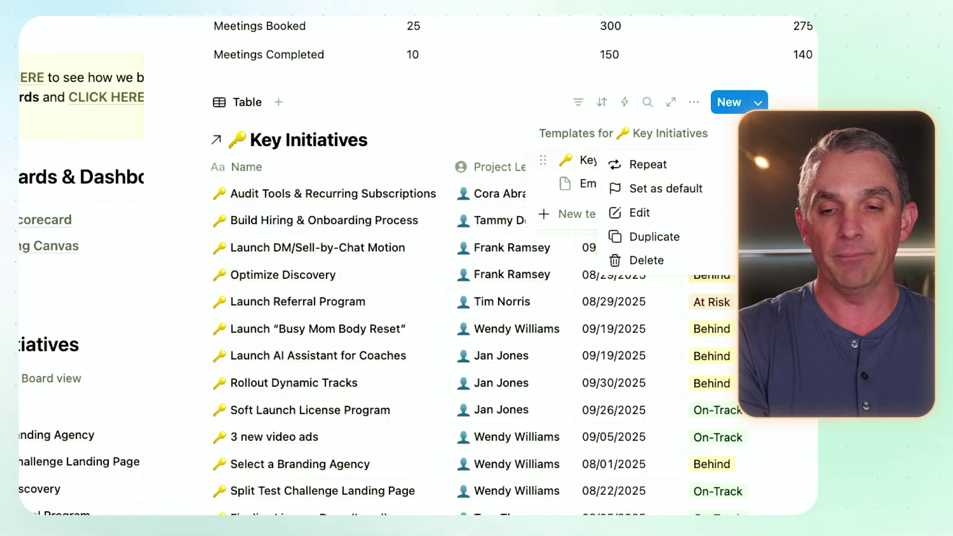
{"action": "left_click", "coordinate": [676, 214]}
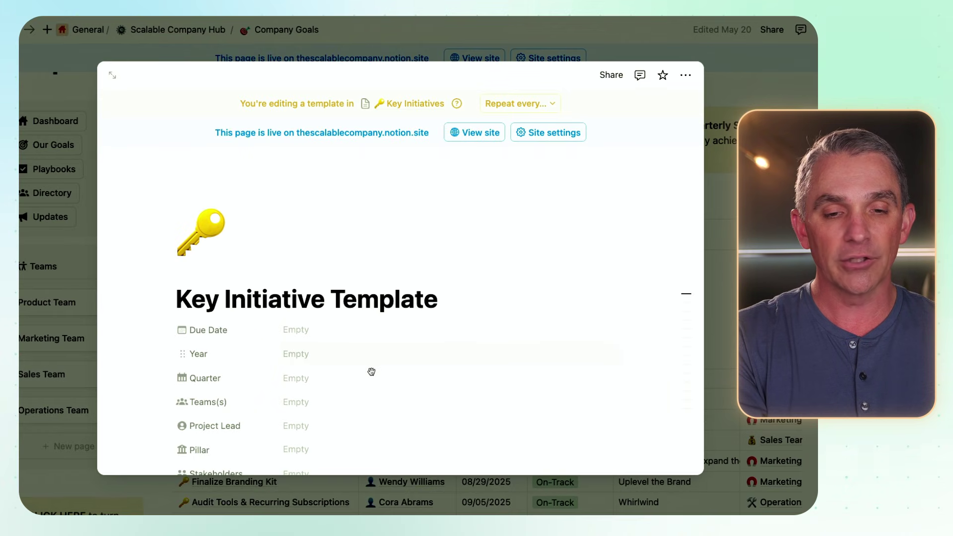
Scroll through the template's Project Team, Milestones, Expected Results and I.C.E. Score sections
{"action": "scroll", "coordinate": [372, 377], "scroll_direction": "down", "scroll_amount": 3}
{"action": "scroll", "coordinate": [372, 378], "scroll_direction": "down", "scroll_amount": 10}
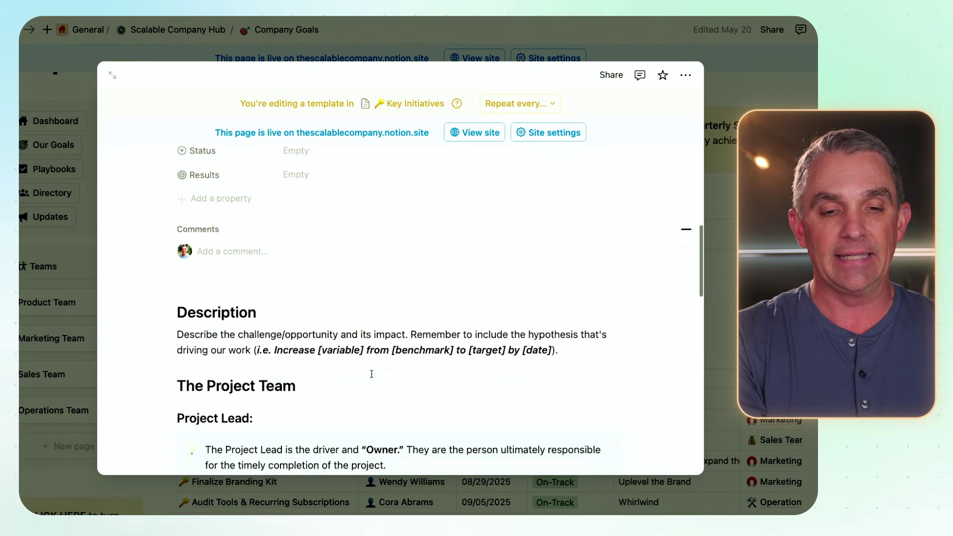
{"action": "scroll", "coordinate": [371, 373], "scroll_direction": "down", "scroll_amount": 10}
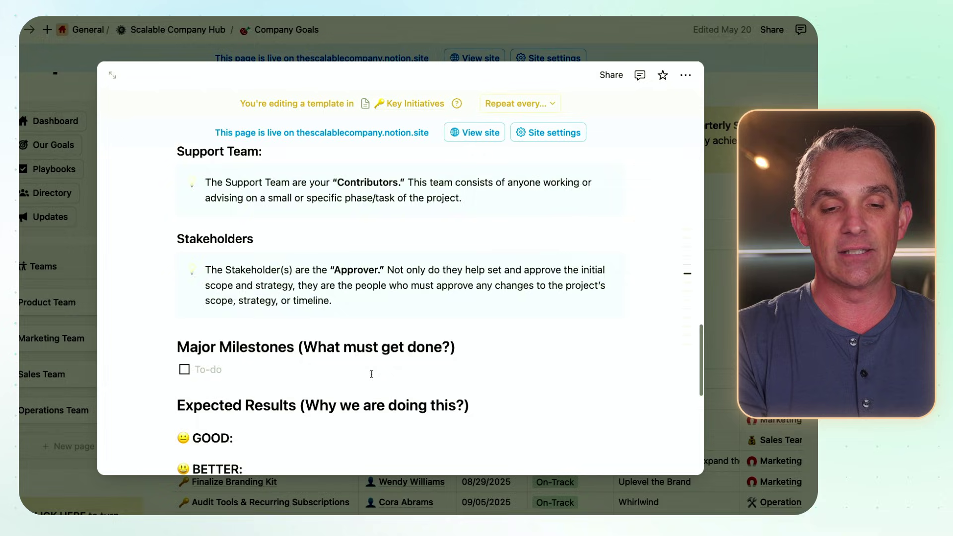
{"action": "scroll", "coordinate": [371, 374], "scroll_direction": "down", "scroll_amount": 2}
{"action": "scroll", "coordinate": [371, 373], "scroll_direction": "up", "scroll_amount": 10}
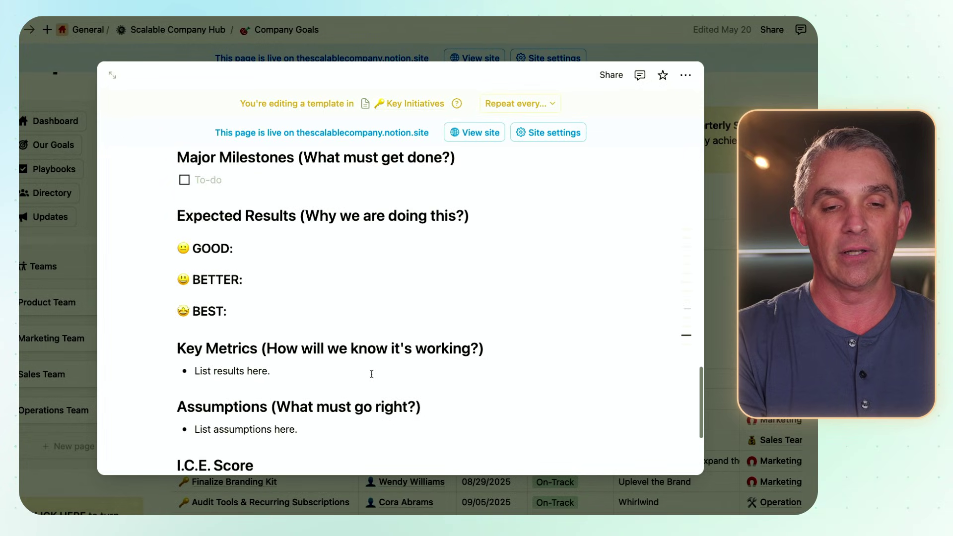
{"action": "scroll", "coordinate": [372, 373], "scroll_direction": "up", "scroll_amount": 5}
{"action": "scroll", "coordinate": [371, 374], "scroll_direction": "down", "scroll_amount": 10}
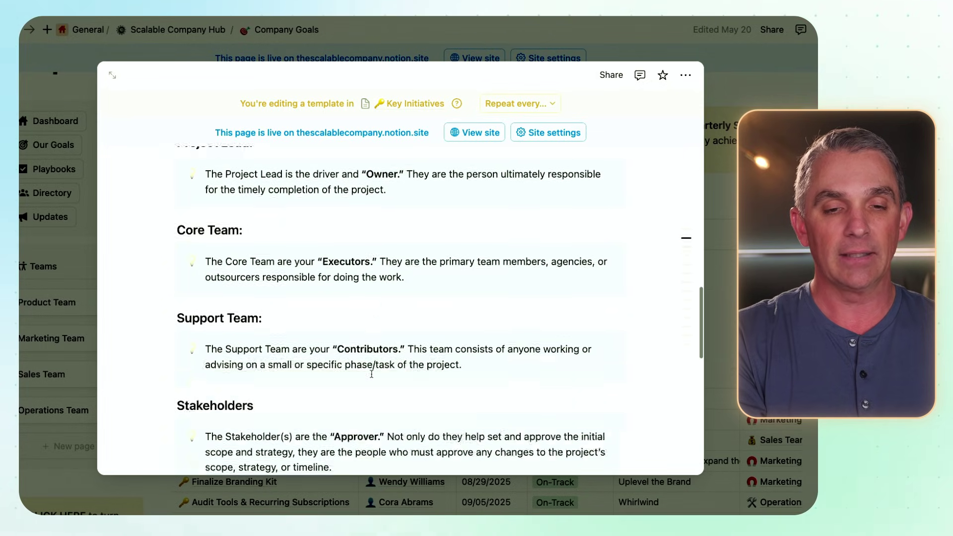
{"action": "scroll", "coordinate": [336, 330], "scroll_direction": "down", "scroll_amount": 3}
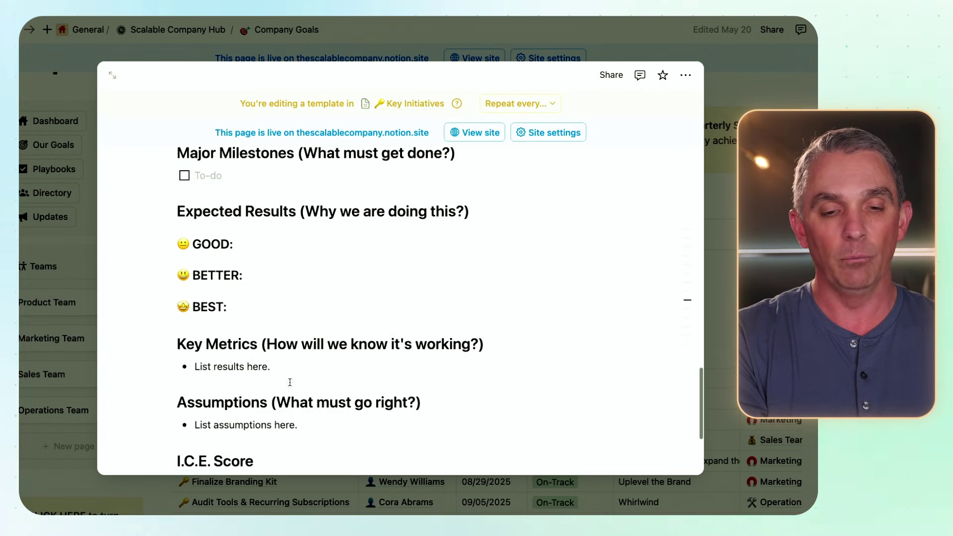
{"action": "key", "text": "Escape"}
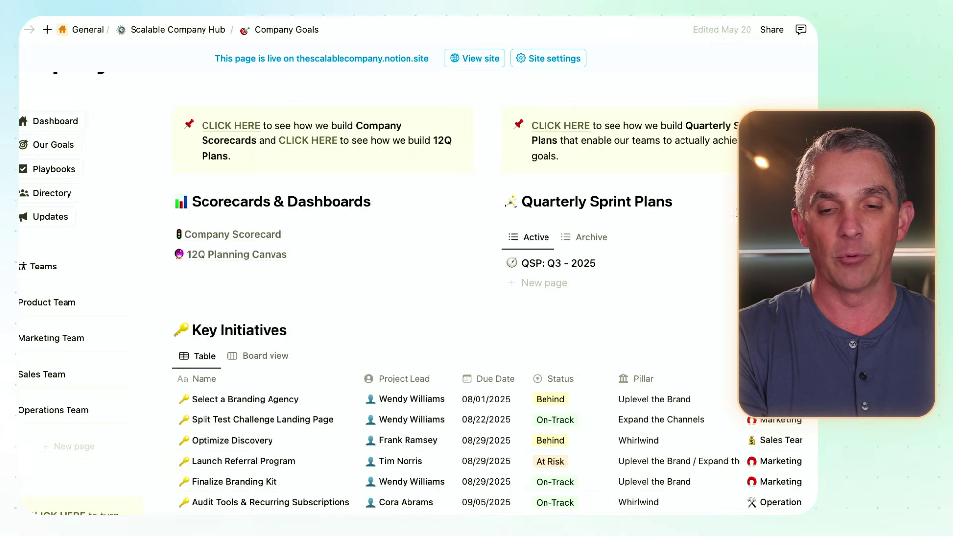
{"action": "scroll", "coordinate": [602, 331], "scroll_direction": "down", "scroll_amount": 1}
{"action": "scroll", "coordinate": [603, 331], "scroll_direction": "down", "scroll_amount": 4}
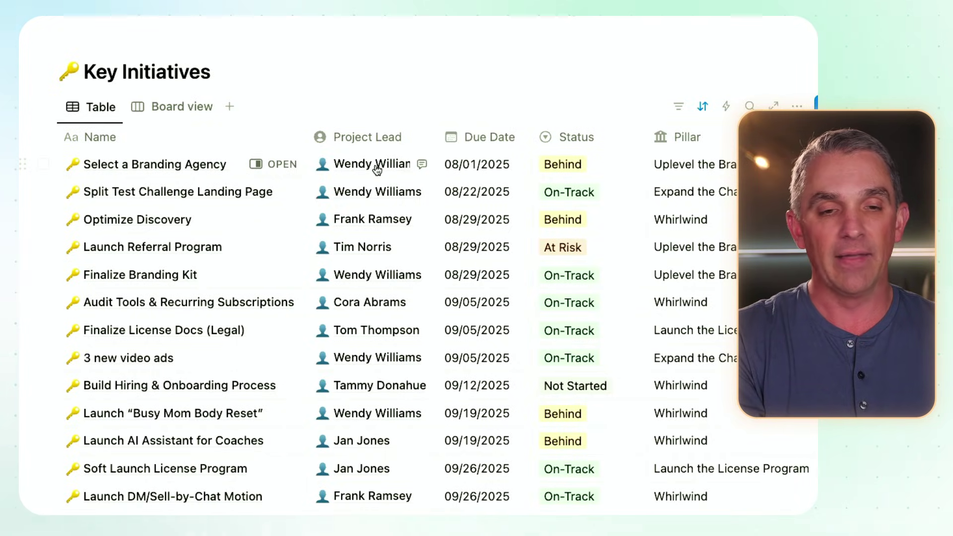
{"action": "scroll", "coordinate": [397, 162], "scroll_direction": "up", "scroll_amount": 6}
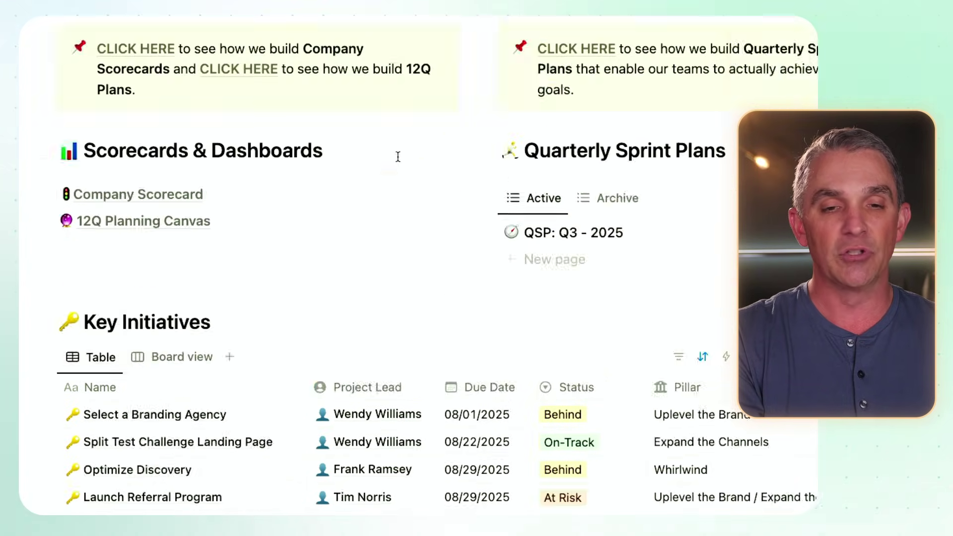
{"action": "scroll", "coordinate": [377, 400], "scroll_direction": "down", "scroll_amount": 5}
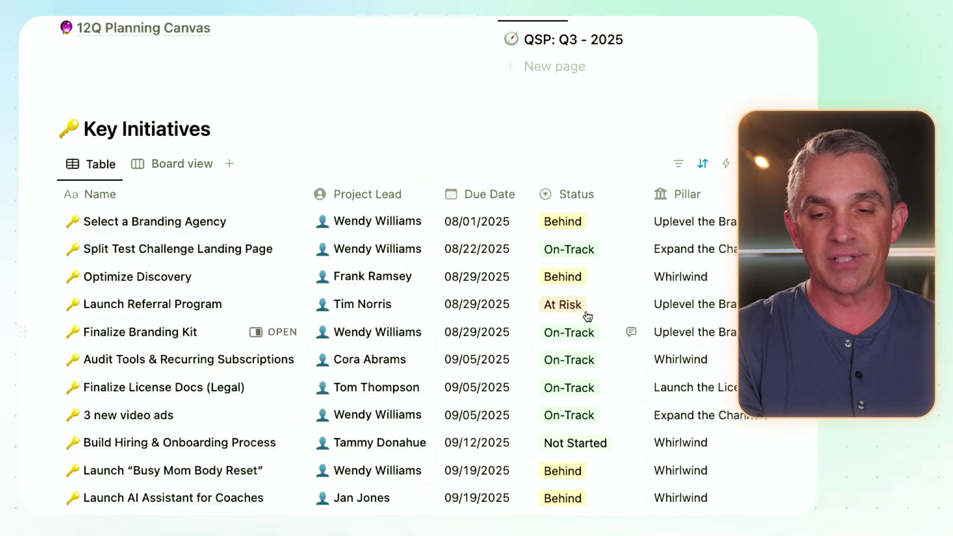
{"action": "scroll", "coordinate": [694, 234], "scroll_direction": "right", "scroll_amount": 5}
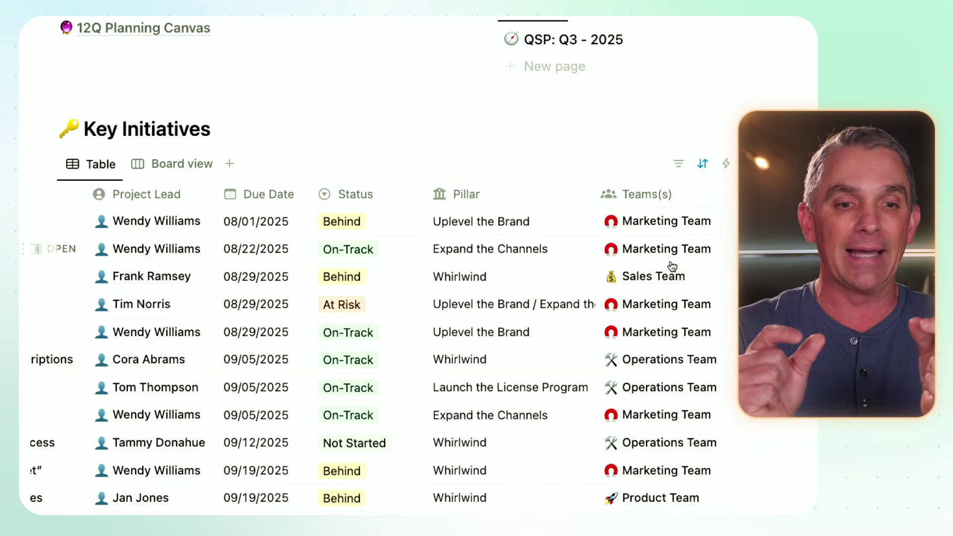
{"action": "scroll", "coordinate": [433, 195], "scroll_direction": "left", "scroll_amount": 5}
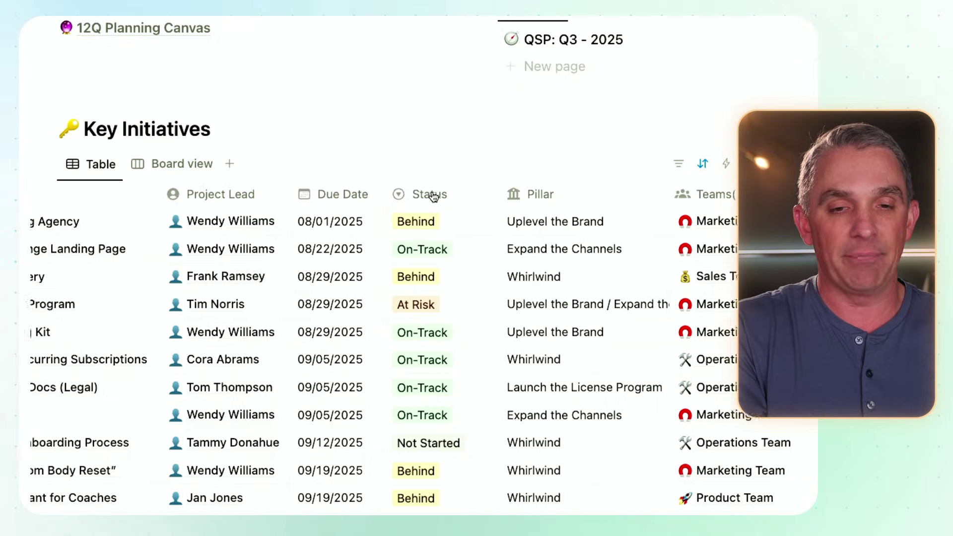
{"action": "scroll", "coordinate": [434, 194], "scroll_direction": "up", "scroll_amount": 7}
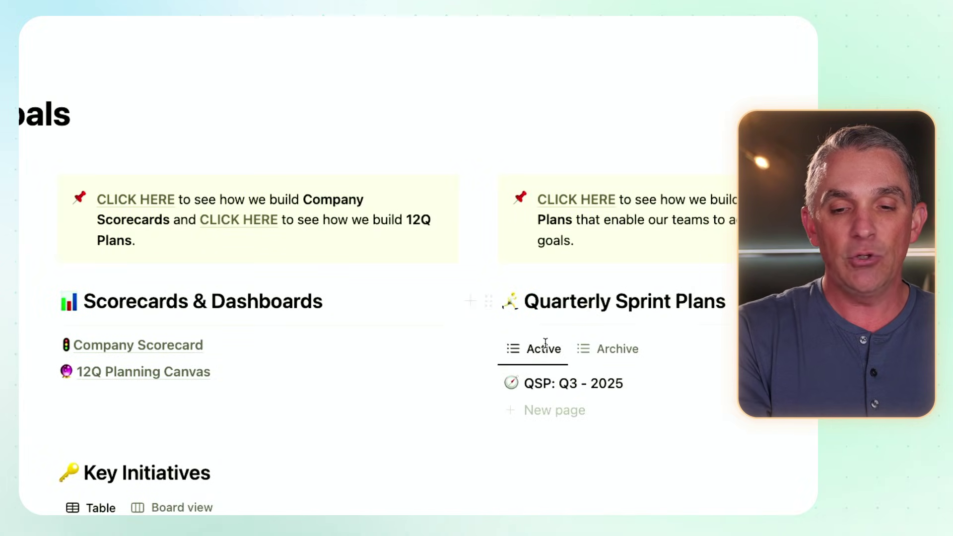
Preview the QSP: Q3 - 2025 sprint plan in a side peek, then close it
{"action": "scroll", "coordinate": [595, 339], "scroll_direction": "down", "scroll_amount": 3}
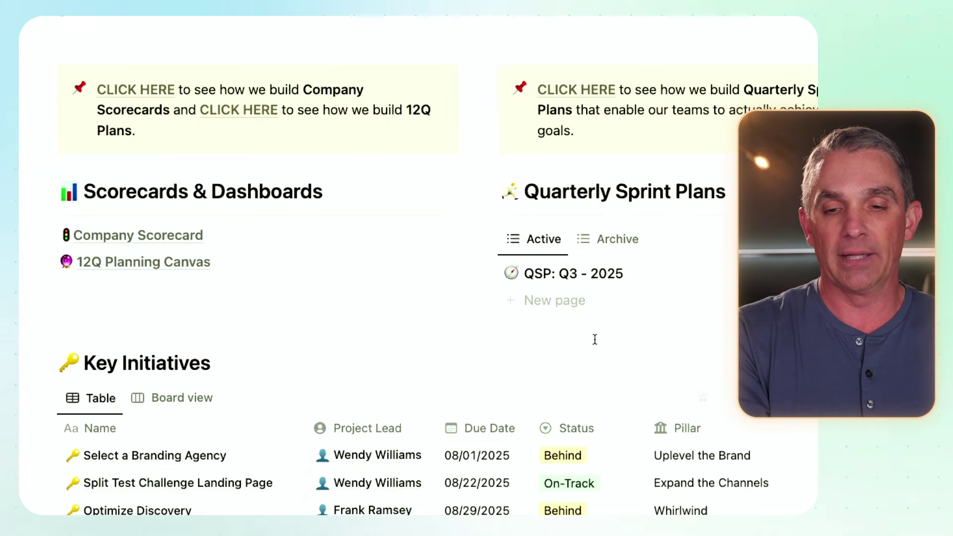
{"action": "left_click", "coordinate": [598, 279]}
{"action": "scroll", "coordinate": [569, 354], "scroll_direction": "down", "scroll_amount": 13}
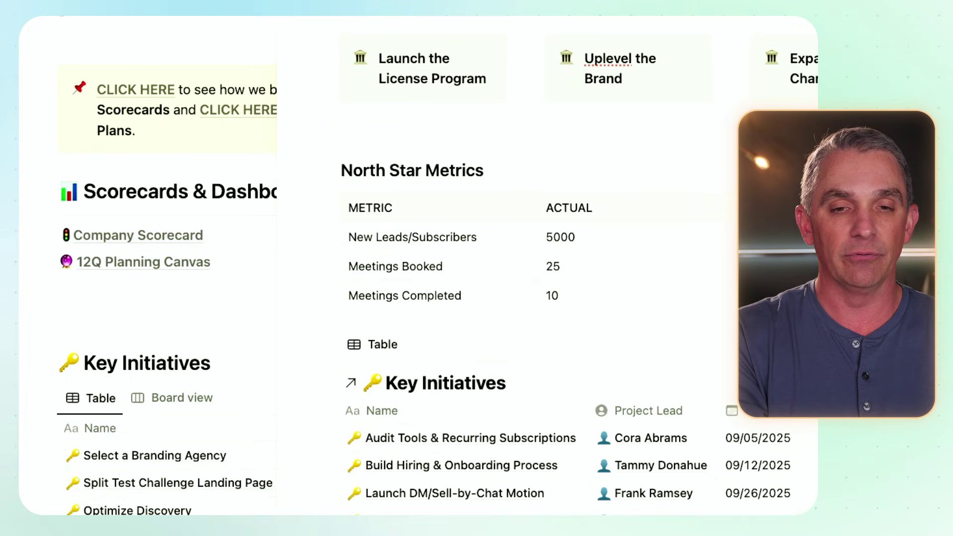
{"action": "key", "text": "Escape"}
Scroll over Company Goals once more and return to the hub via Dashboard
{"action": "scroll", "coordinate": [331, 336], "scroll_direction": "down", "scroll_amount": 6}
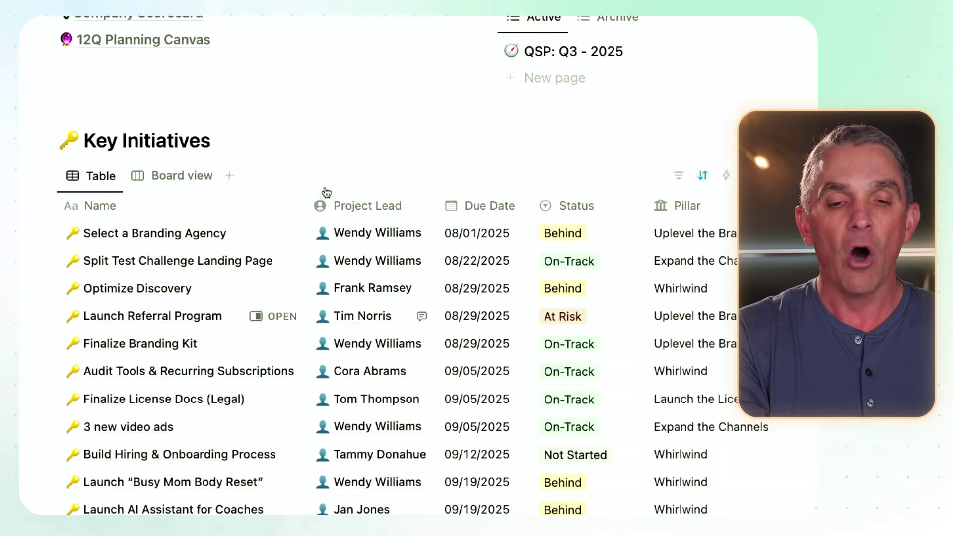
{"action": "scroll", "coordinate": [342, 306], "scroll_direction": "down", "scroll_amount": 4}
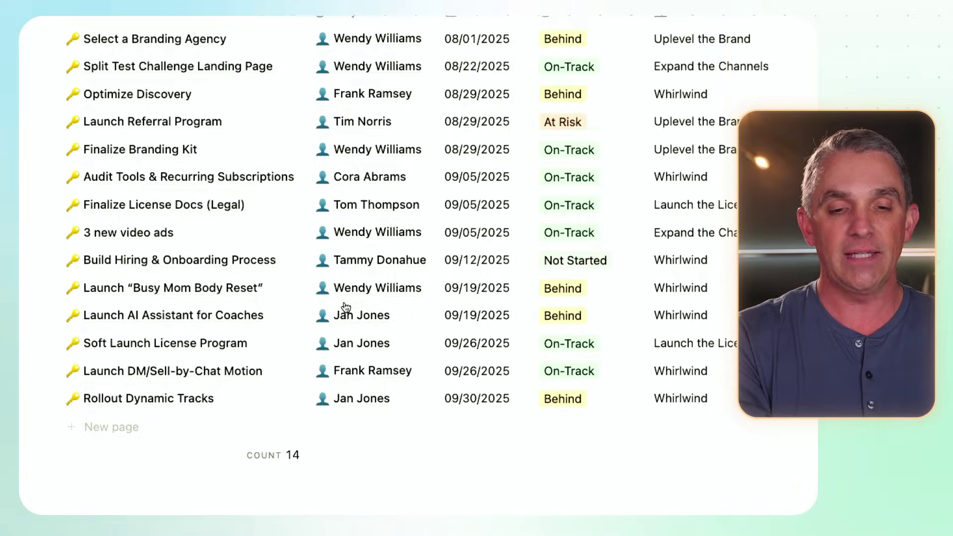
{"action": "scroll", "coordinate": [342, 306], "scroll_direction": "up", "scroll_amount": 8}
{"action": "scroll", "coordinate": [345, 301], "scroll_direction": "up", "scroll_amount": 4}
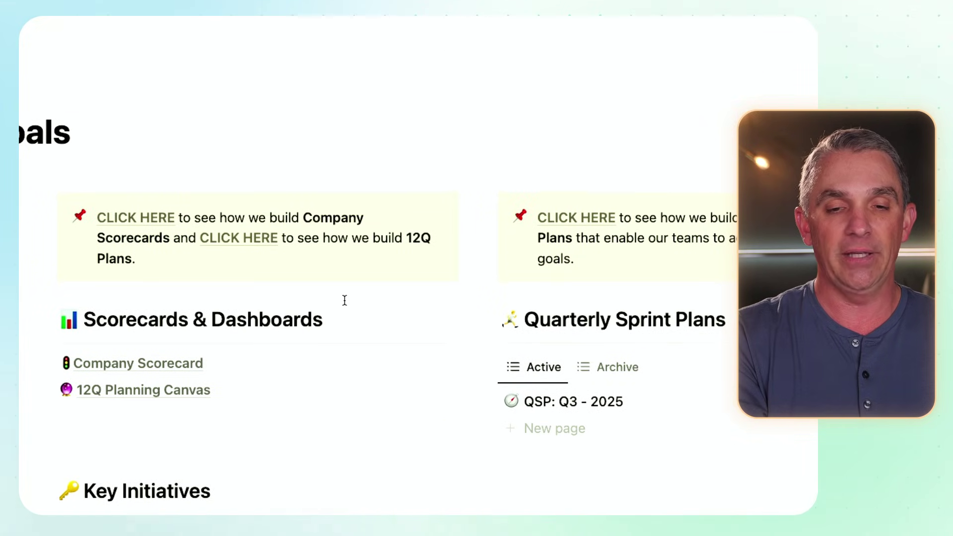
{"action": "scroll", "coordinate": [344, 301], "scroll_direction": "down", "scroll_amount": 4}
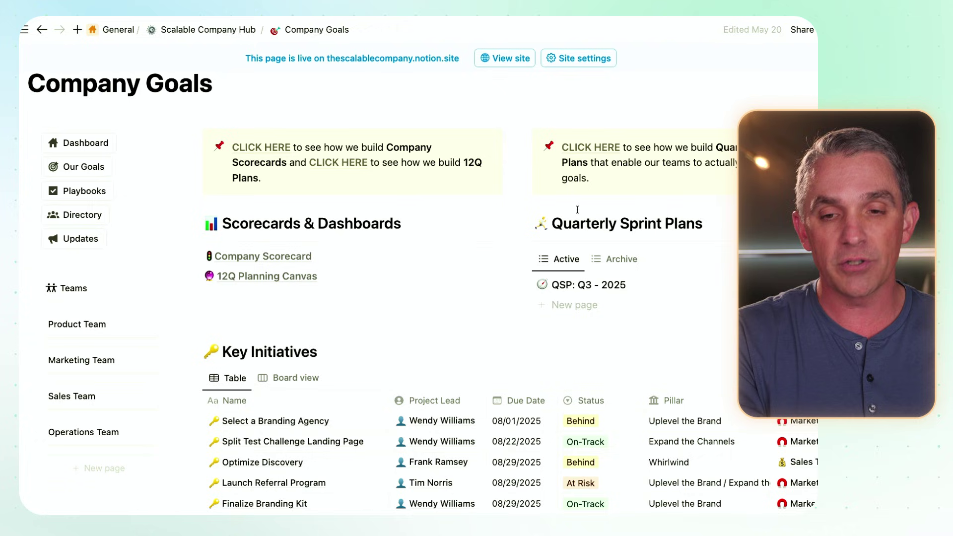
{"action": "scroll", "coordinate": [650, 318], "scroll_direction": "down", "scroll_amount": 5}
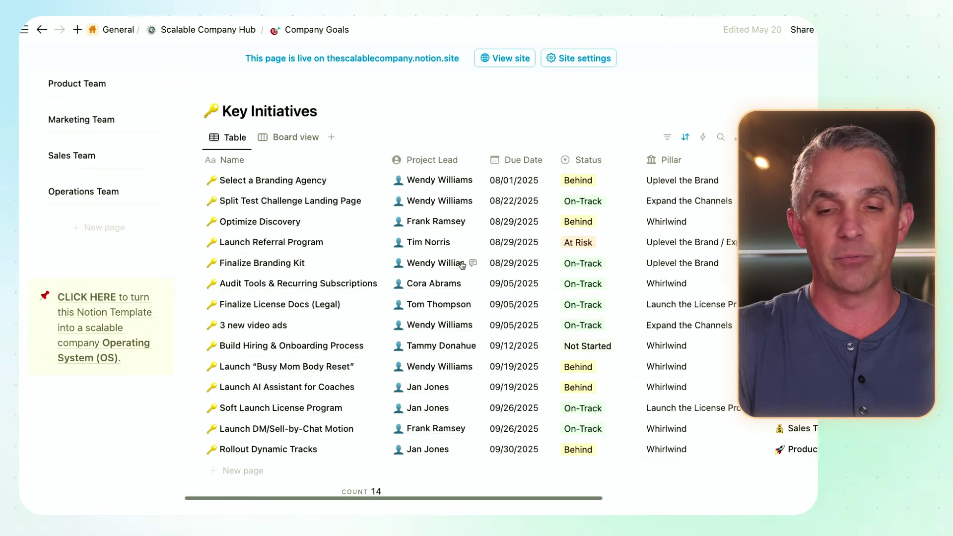
{"action": "scroll", "coordinate": [487, 248], "scroll_direction": "up", "scroll_amount": 3}
{"action": "scroll", "coordinate": [487, 248], "scroll_direction": "up", "scroll_amount": 6}
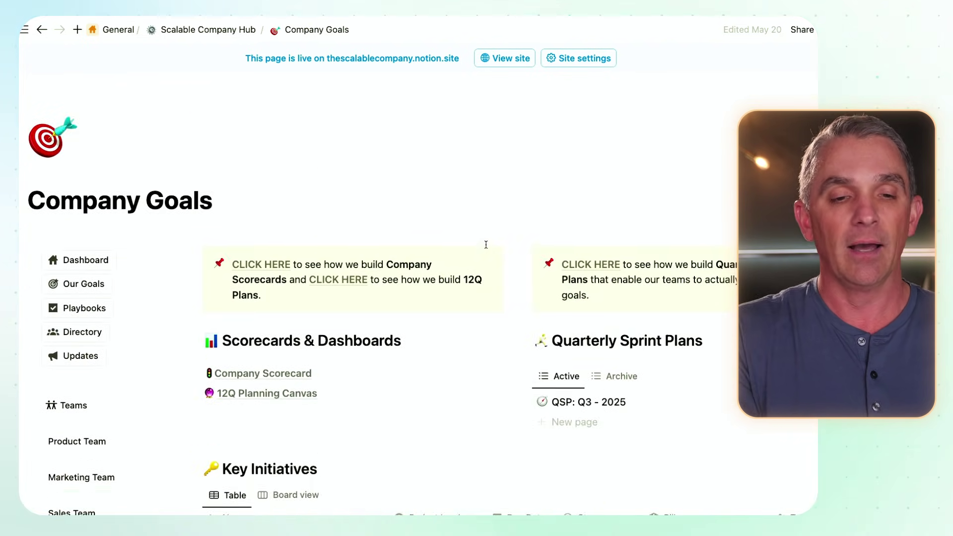
{"action": "left_click", "coordinate": [80, 286]}
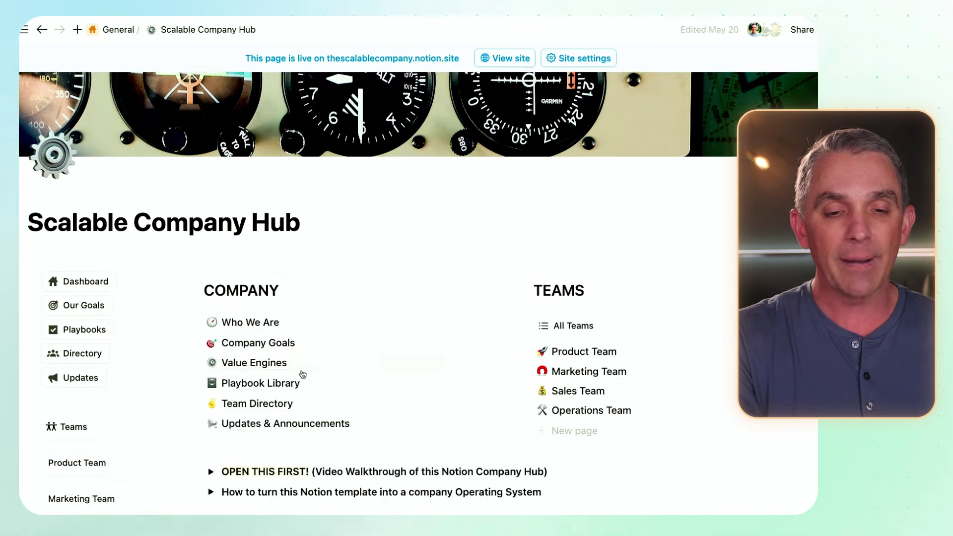
Open Value Engines from the hub and bring up the Growth engine card in a peek
{"action": "left_click", "coordinate": [251, 363]}
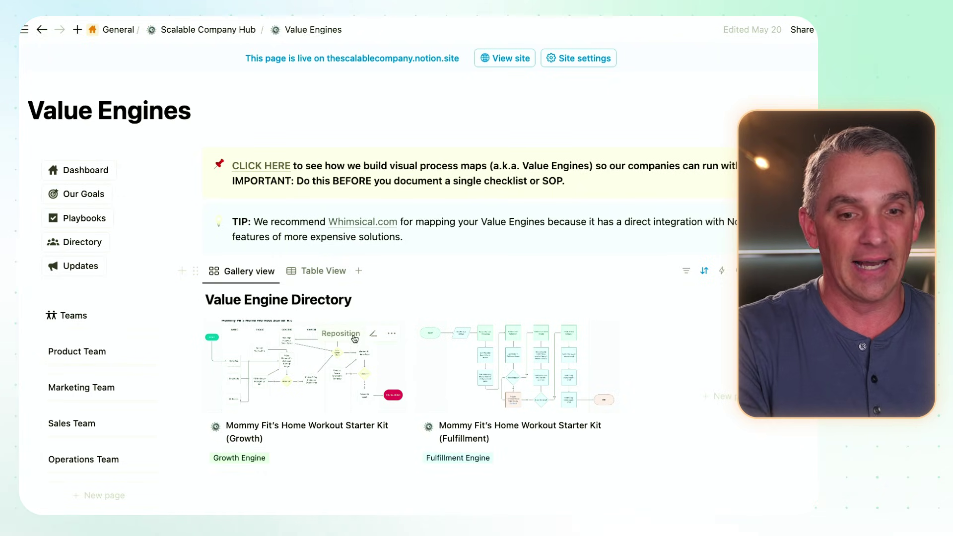
{"action": "scroll", "coordinate": [354, 338], "scroll_direction": "down", "scroll_amount": 3}
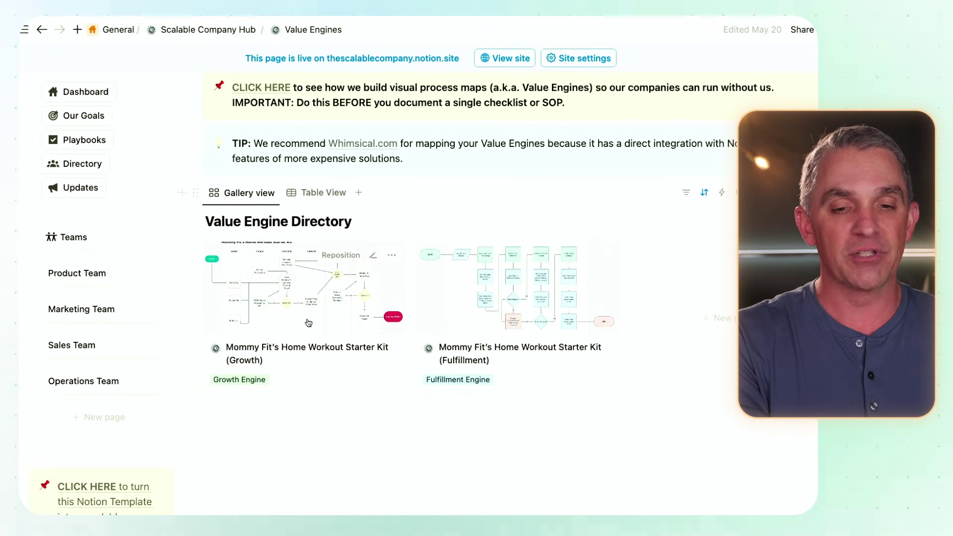
{"action": "left_click", "coordinate": [308, 323]}
Scroll through the Growth engine's workflow diagram, then close the peek back to the Value Engine Directory
{"action": "scroll", "coordinate": [362, 365], "scroll_direction": "down", "scroll_amount": 4}
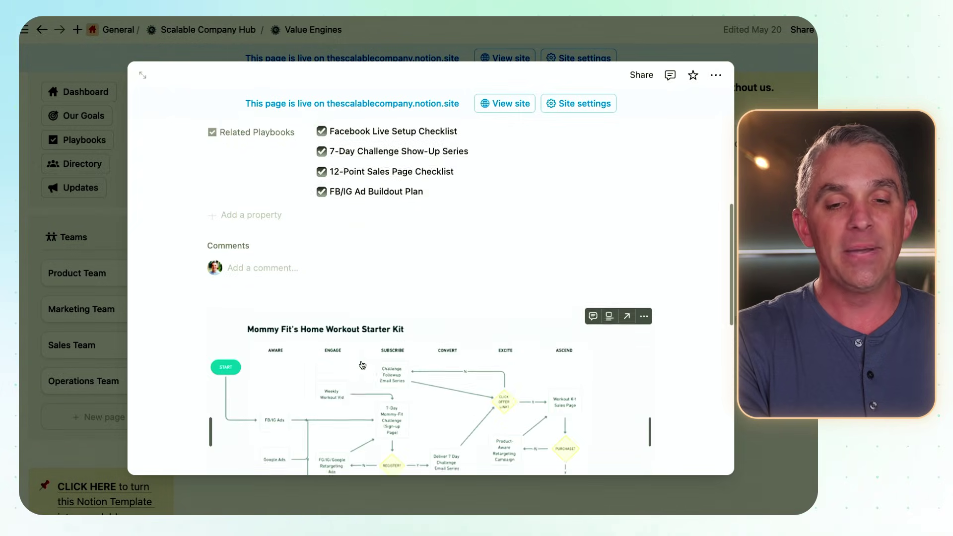
{"action": "scroll", "coordinate": [362, 365], "scroll_direction": "down", "scroll_amount": 3}
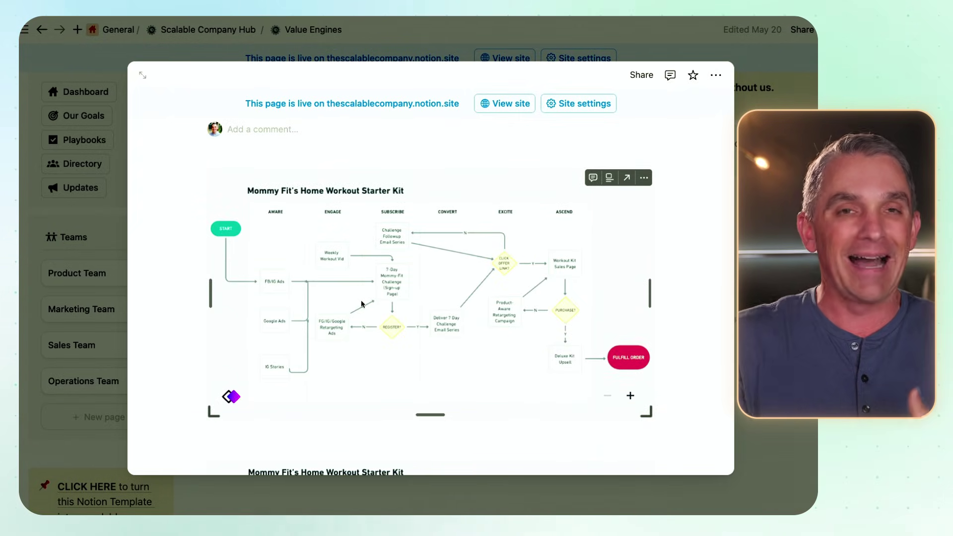
{"action": "scroll", "coordinate": [367, 308], "scroll_direction": "down", "scroll_amount": 3}
{"action": "scroll", "coordinate": [482, 255], "scroll_direction": "down", "scroll_amount": 3}
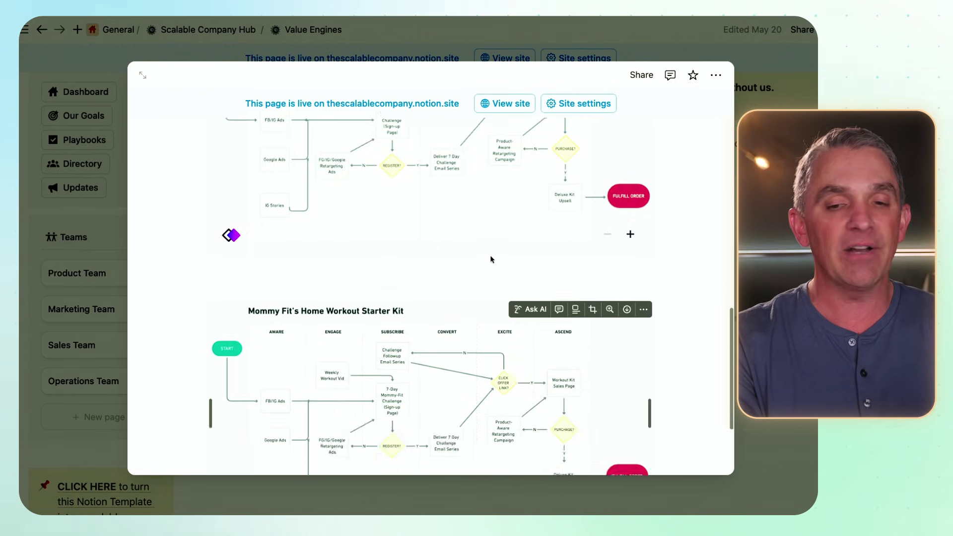
{"action": "key", "text": "Escape"}
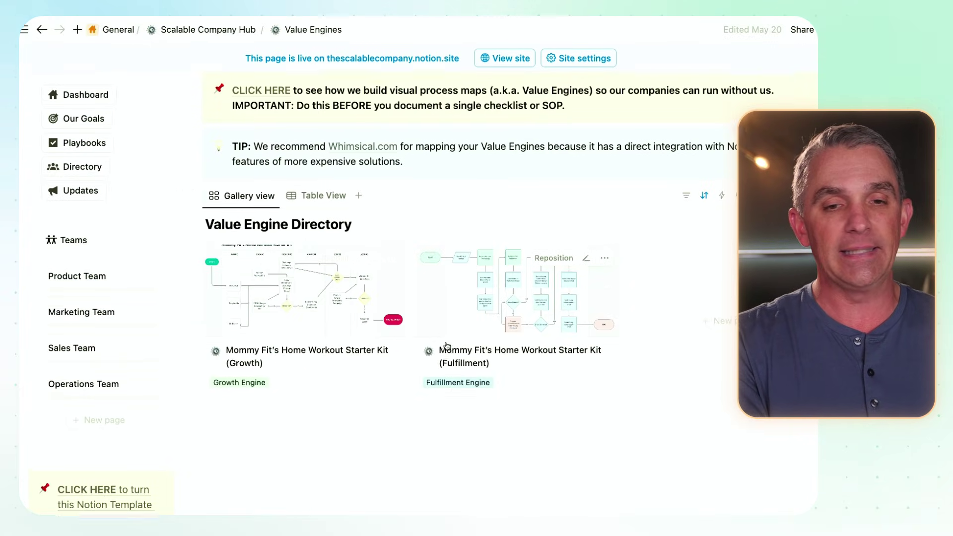
{"action": "scroll", "coordinate": [413, 286], "scroll_direction": "up", "scroll_amount": 3}
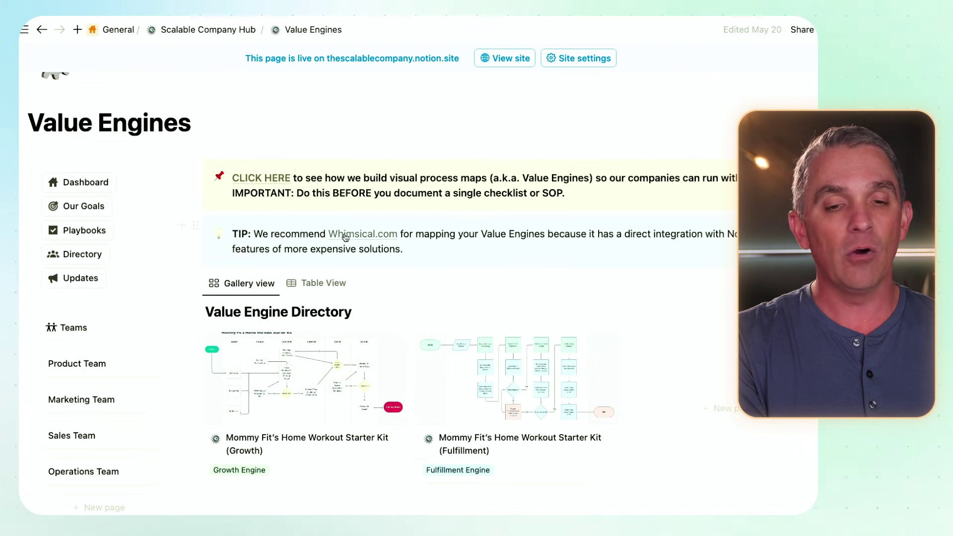